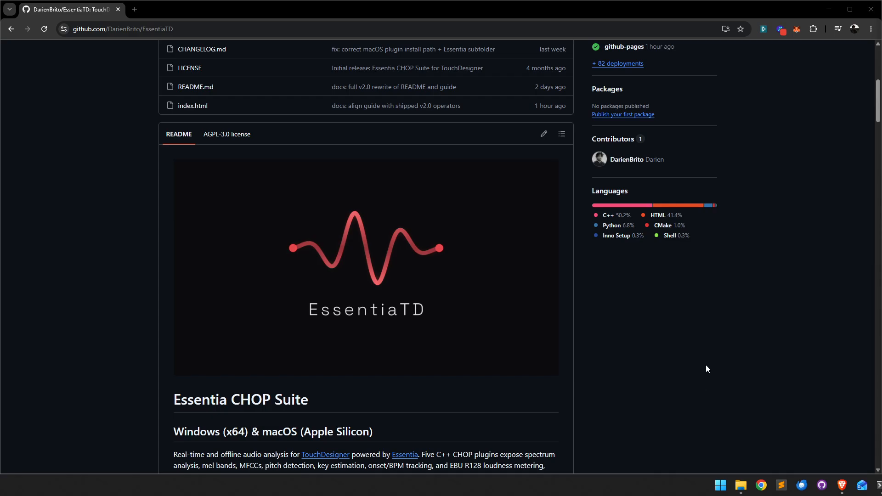
- Look over the EssentiaTD repository's file list, releases, address and README introduction on GitHub
scroll(749, 342, up, 4)
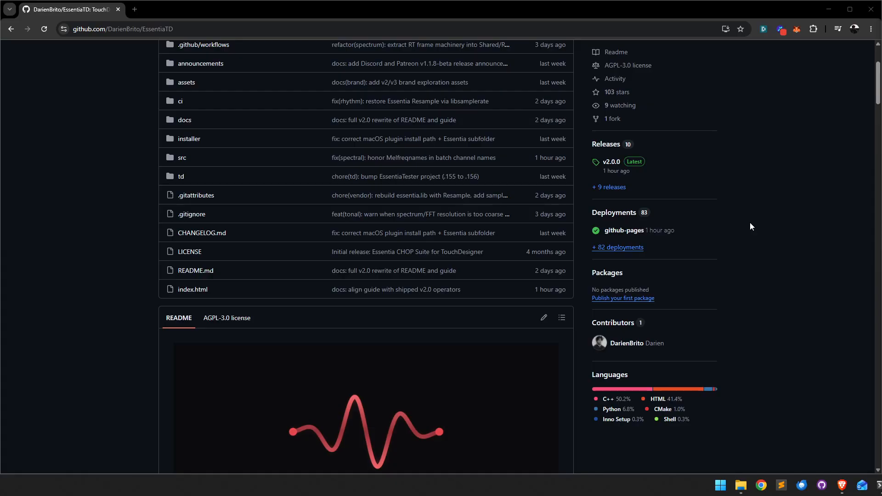
scroll(754, 232, up, 1)
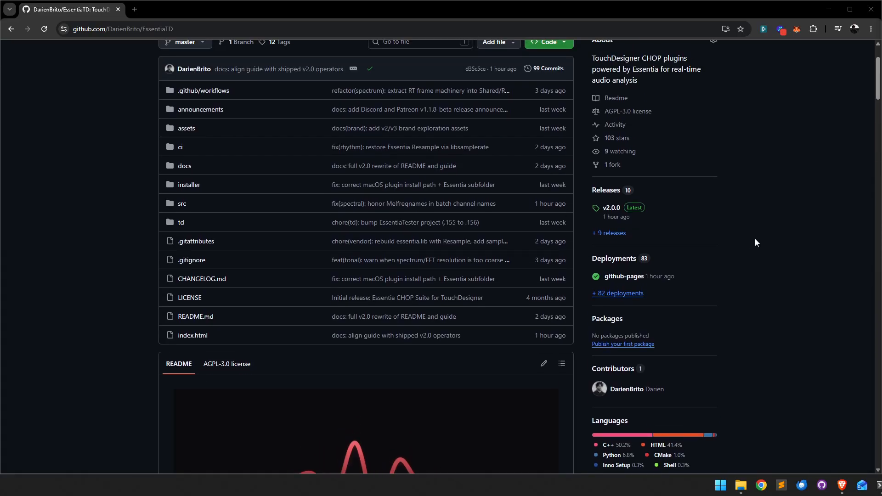
scroll(754, 238, up, 1)
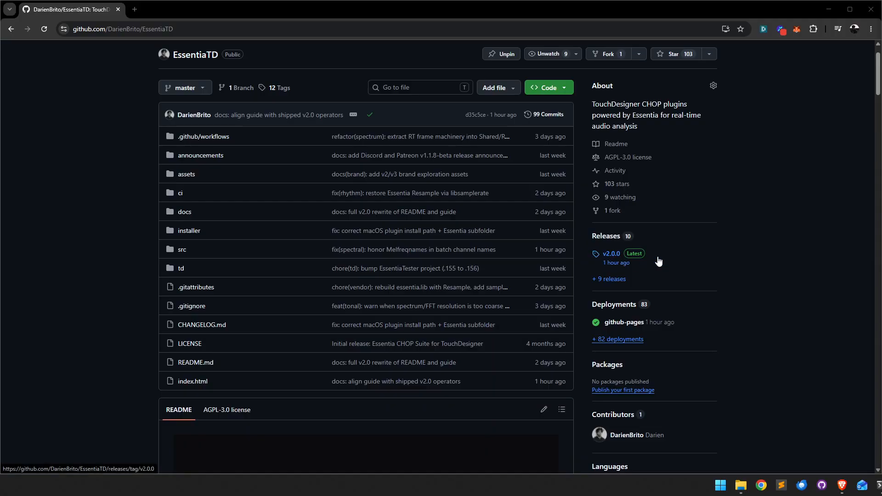
scroll(770, 244, down, 8)
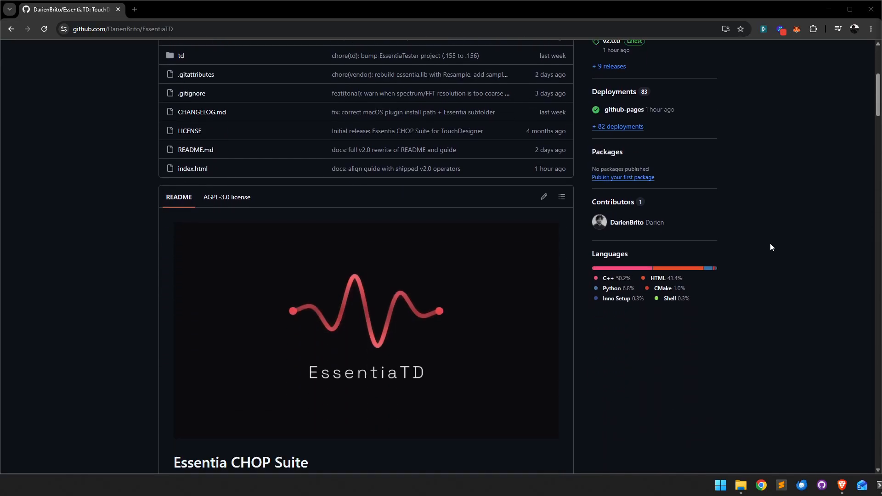
scroll(770, 247, down, 5)
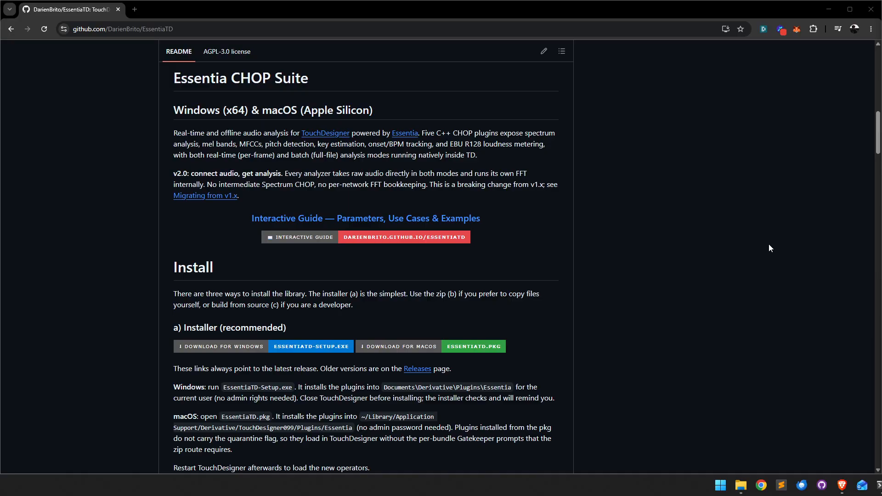
click(204, 29)
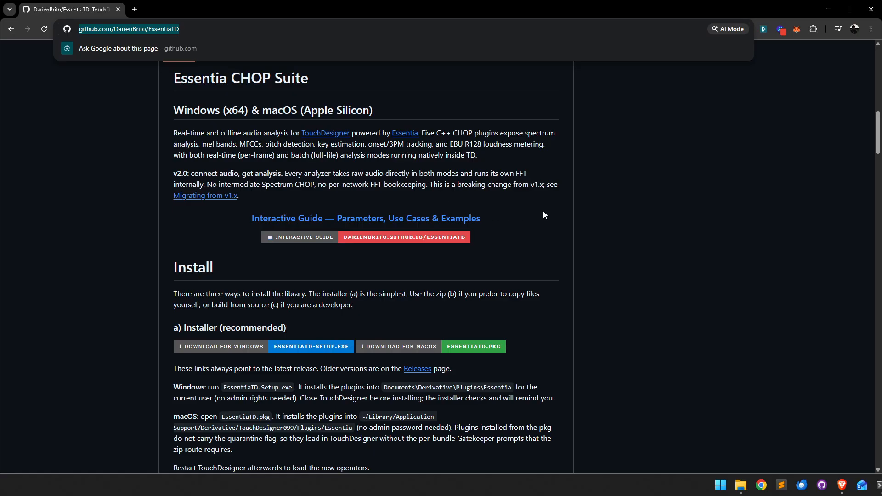
click(672, 225)
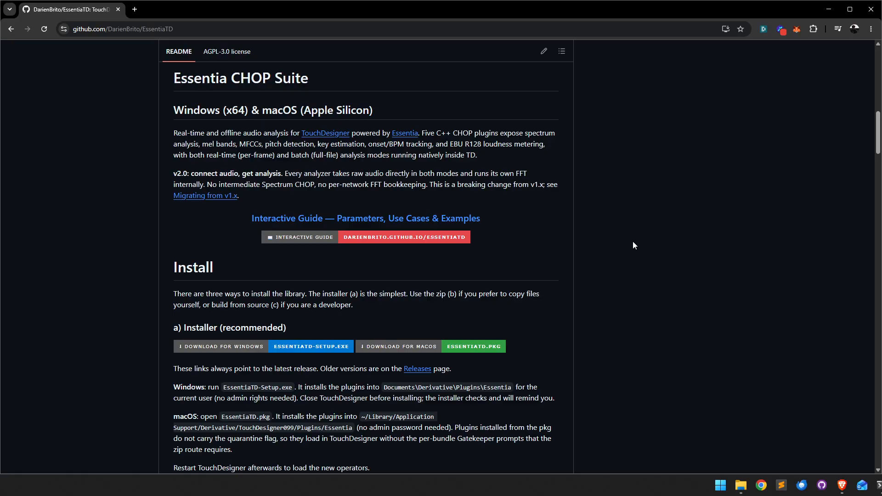
- Examine the README's Install section, highlighting the Windows and macOS plugin folder paths
scroll(635, 240, down, 3)
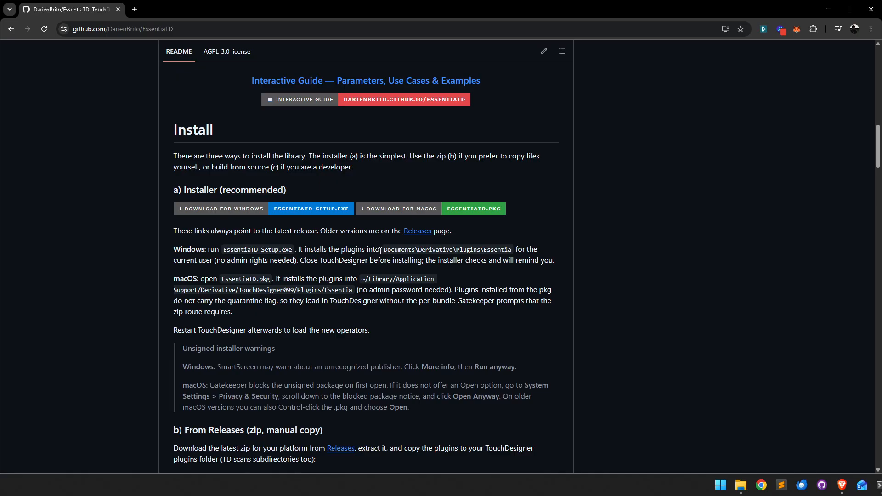
drag(383, 248, 515, 248)
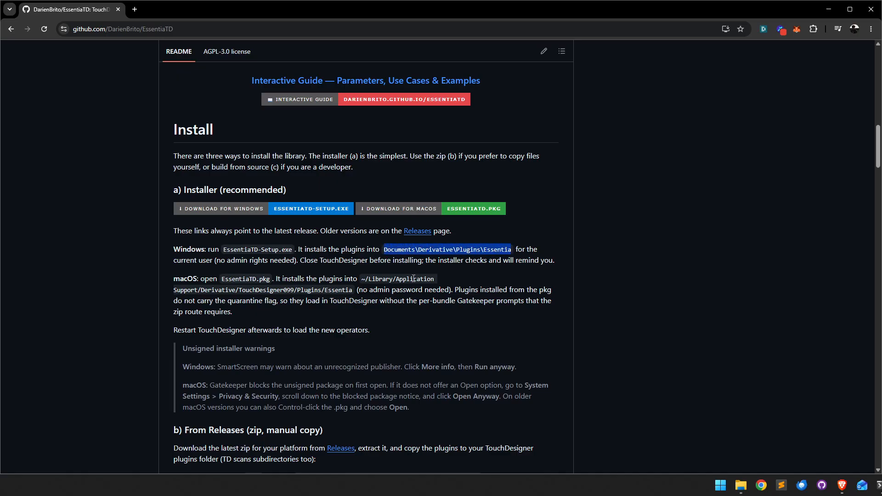
mouse_move(360, 278)
mouse_down()
mouse_move(366, 300)
mouse_move(353, 290)
mouse_up()
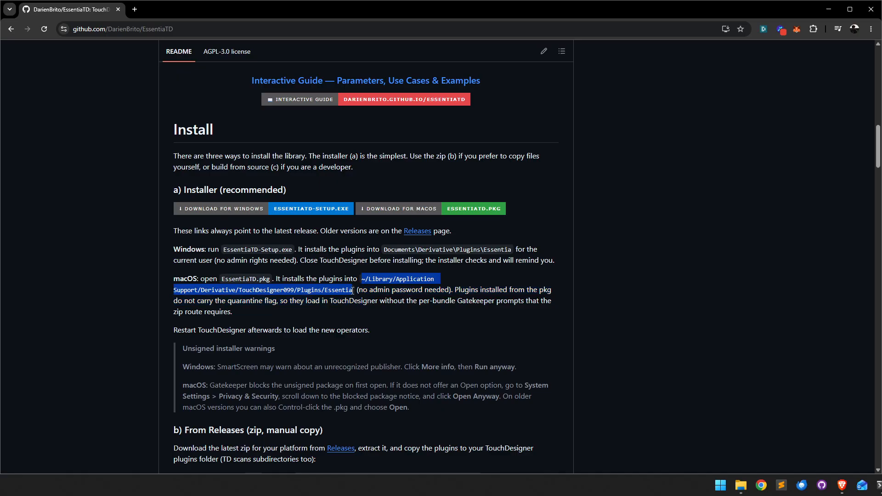
click(706, 273)
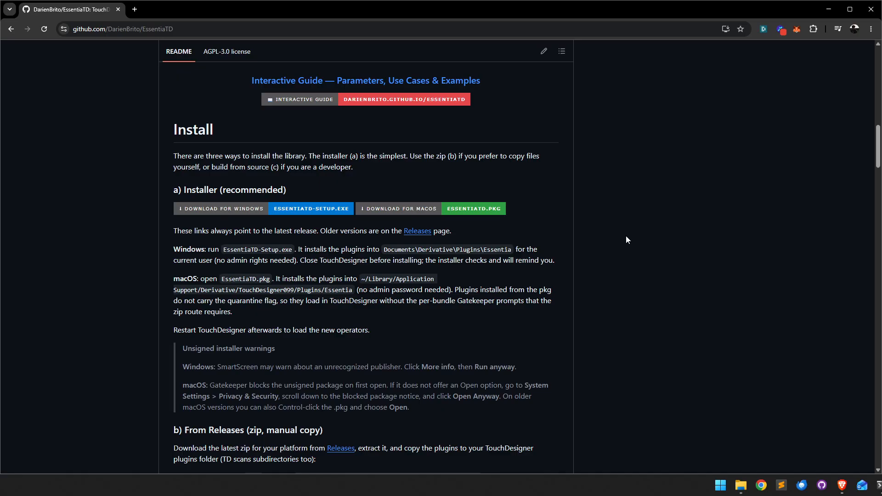
scroll(682, 249, up, 4)
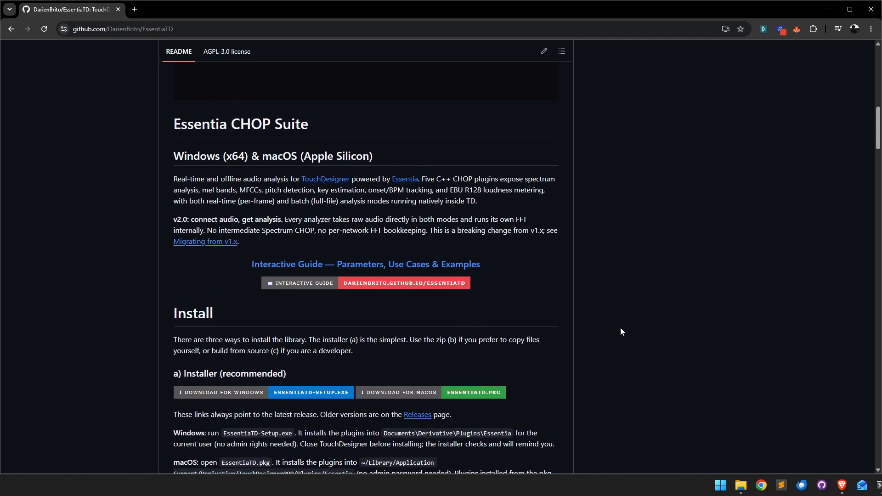
scroll(631, 333, up, 5)
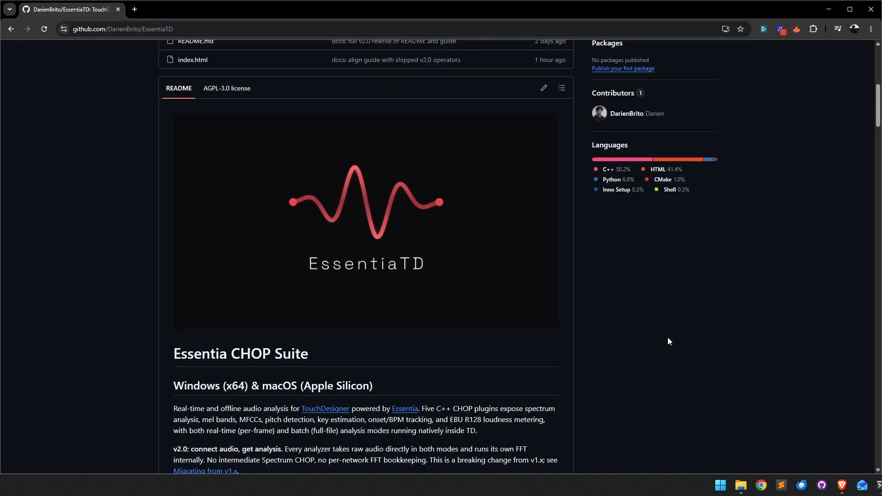
scroll(675, 301, up, 1)
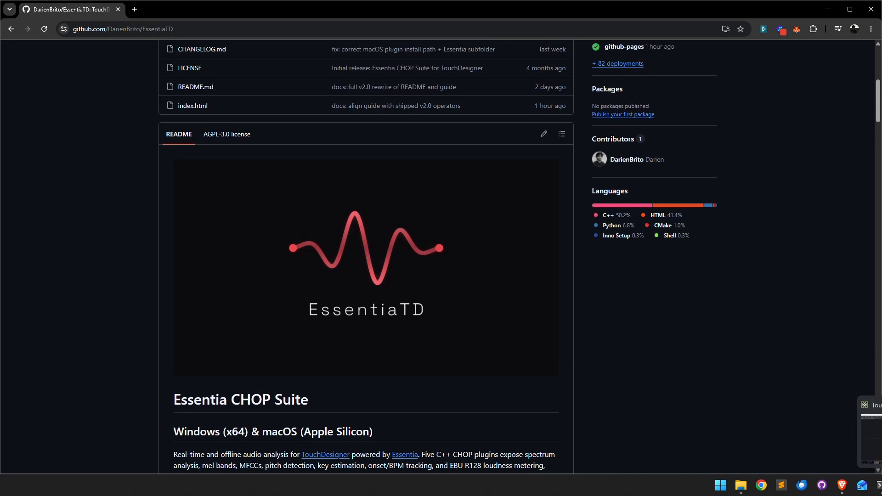
- Switch to TouchDesigner and place an Audio File In CHOP in an empty area of the project1 network
click(870, 436)
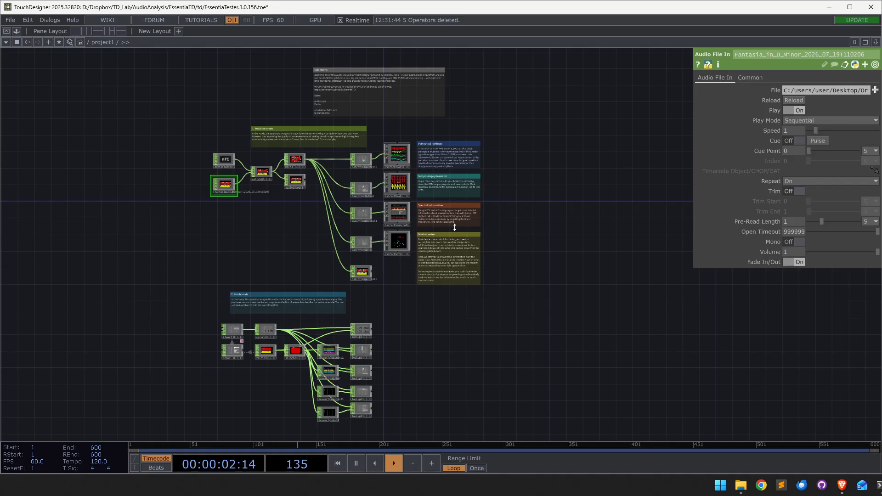
drag(627, 277, 509, 275)
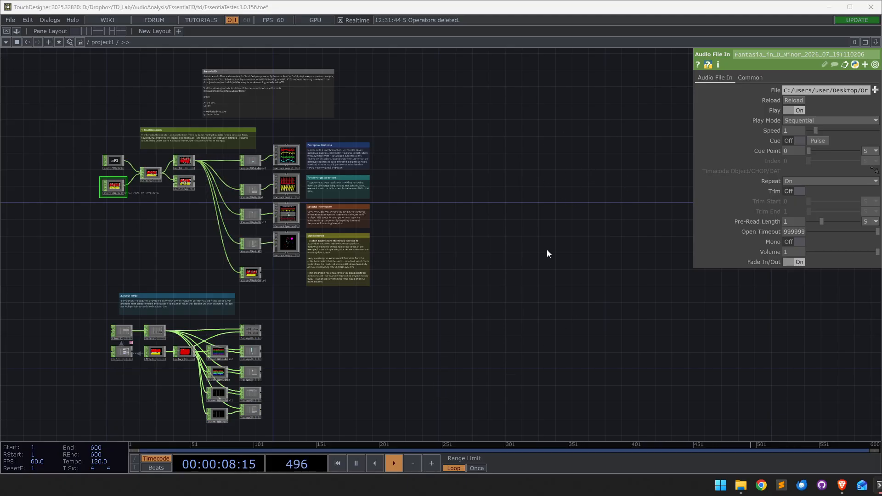
drag(574, 212, 386, 259)
middle_drag(505, 209, 533, 231)
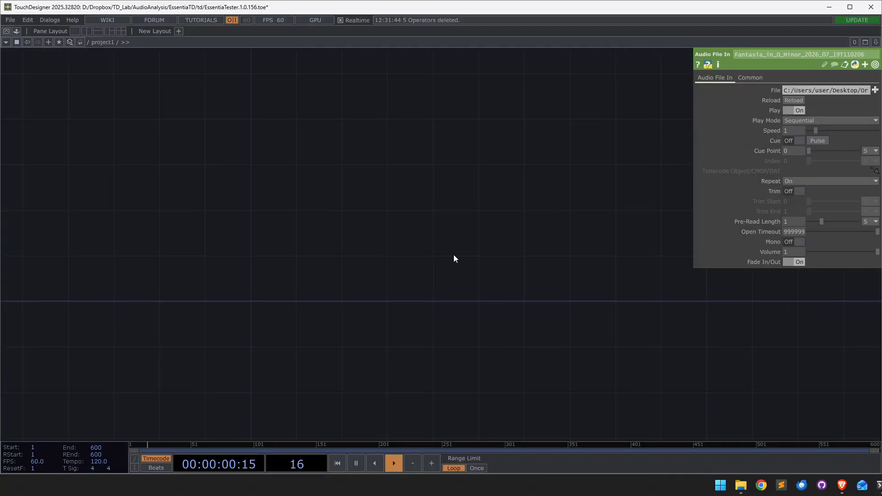
key(Tab)
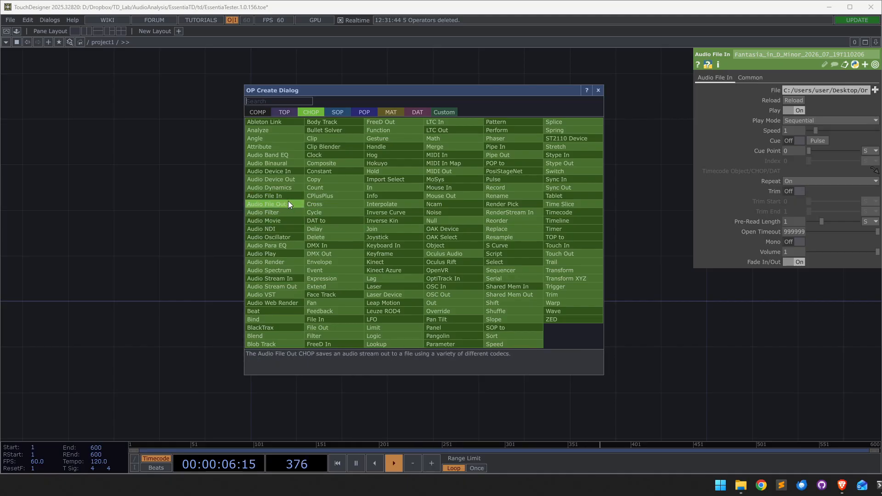
click(251, 202)
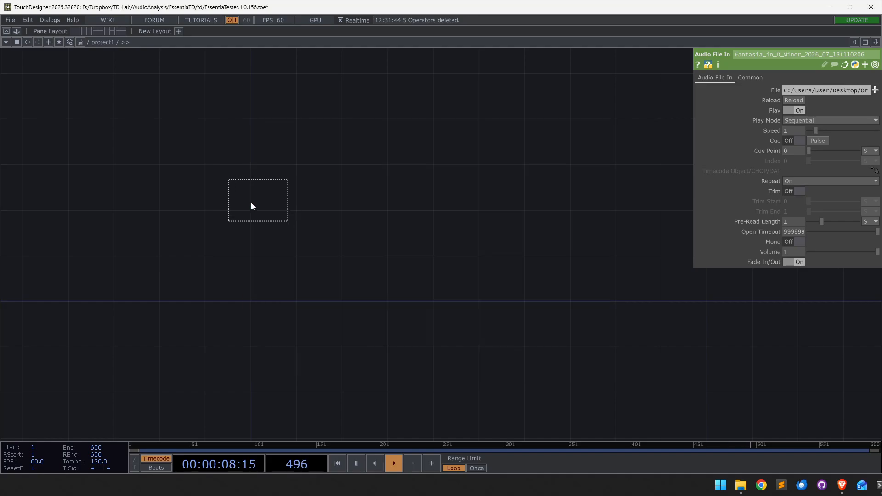
click(202, 236)
- Place an Audio Device Out CHOP to the right of the new Audio File In node
scroll(198, 239, up, 3)
drag(429, 254, 449, 256)
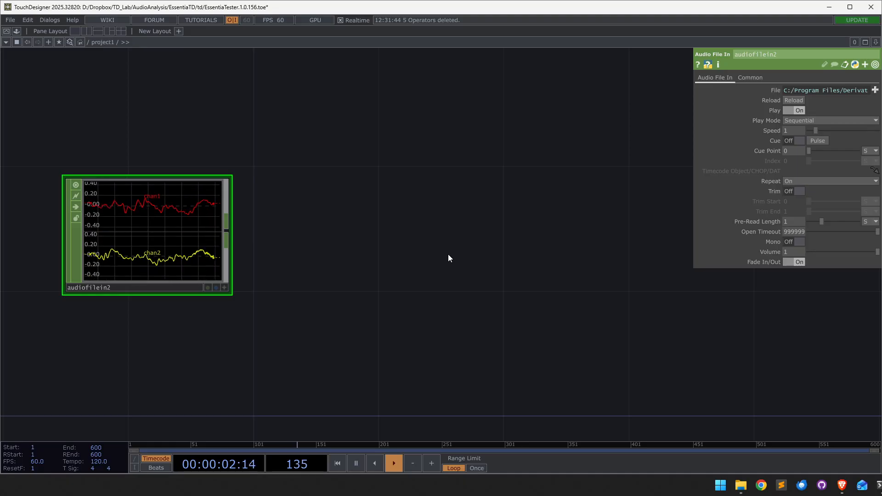
key(Tab)
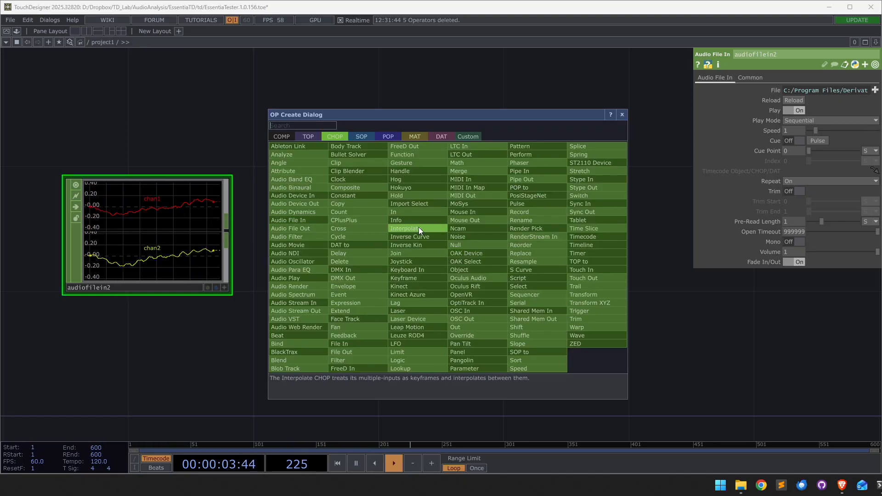
click(317, 205)
click(436, 244)
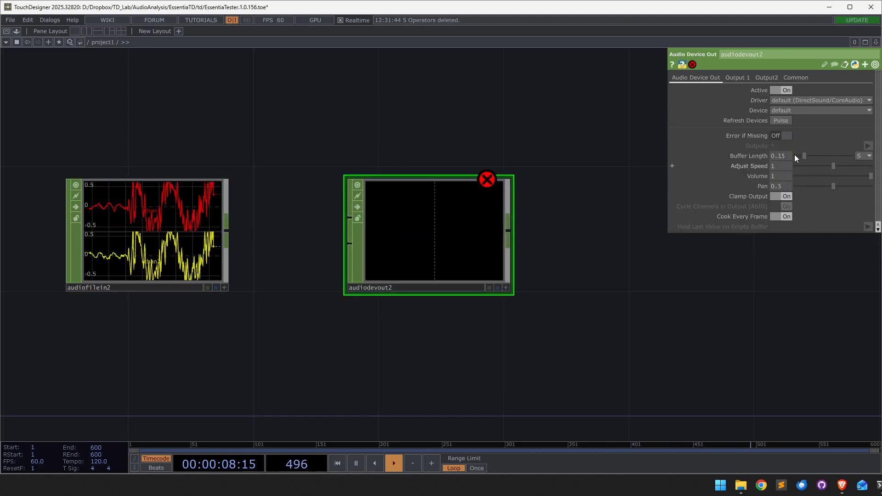
- Connect the Audio File In output to the Audio Device Out and set the device's volume to 0
drag(810, 175, 795, 177)
drag(226, 231, 388, 209)
mouse_move(799, 178)
mouse_down()
mouse_move(829, 180)
mouse_move(792, 178)
mouse_up()
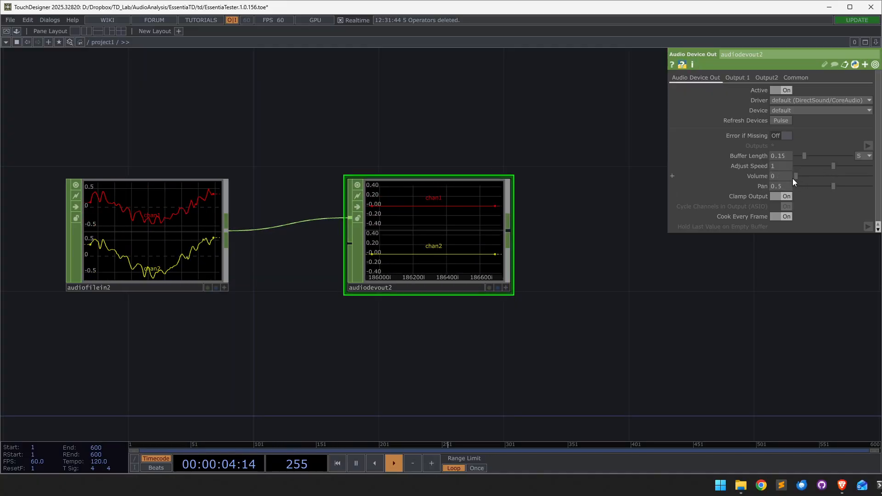
- Move the Audio Device Out node further right to leave a wide gap after the Audio File In node
drag(560, 287, 416, 246)
scroll(415, 246, down, 3)
drag(321, 205, 562, 204)
- View the custom Essentia operators available in the OP Create Dialog
key(Tab)
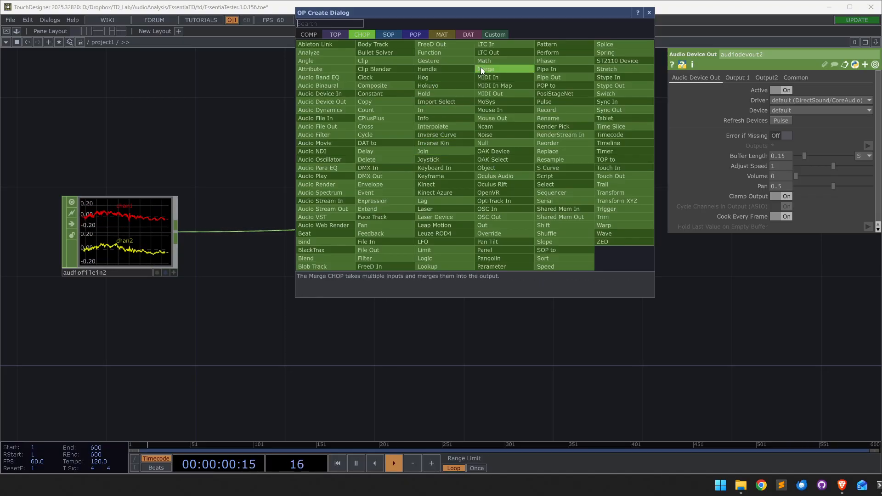
click(489, 35)
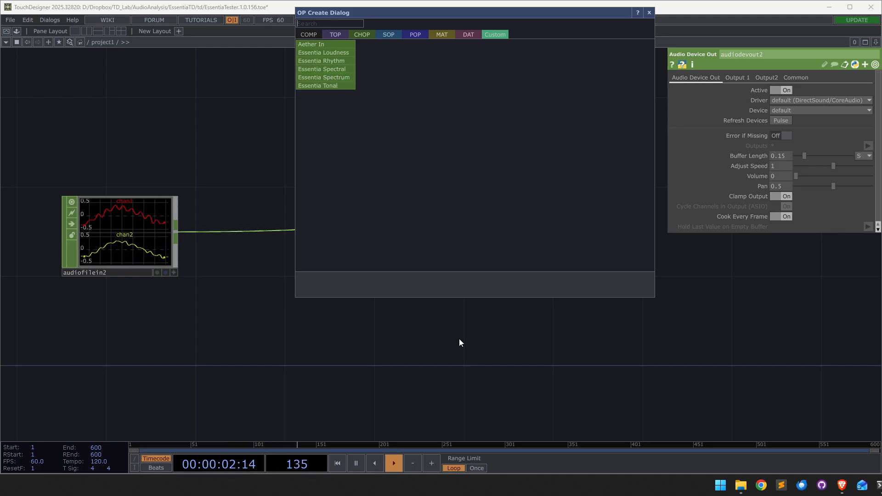
key(Escape)
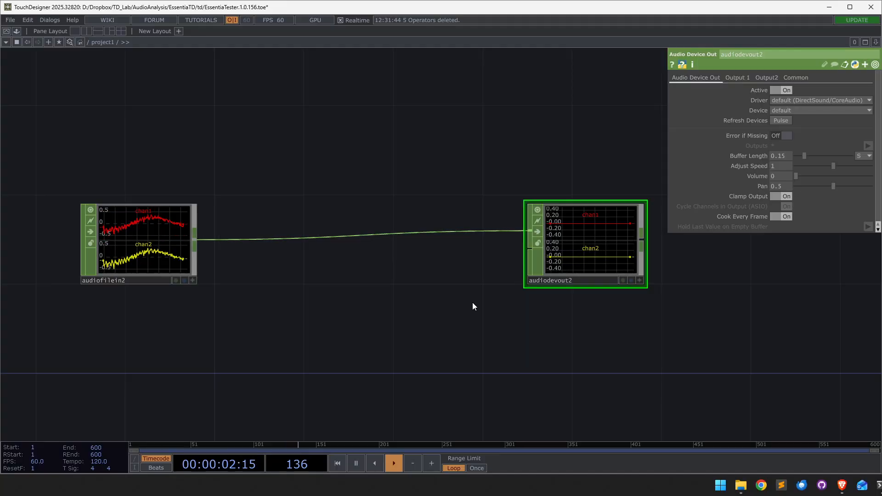
- Add an Essentia Loudness operator fed by the Audio File In and position it above the existing connection
key(Tab)
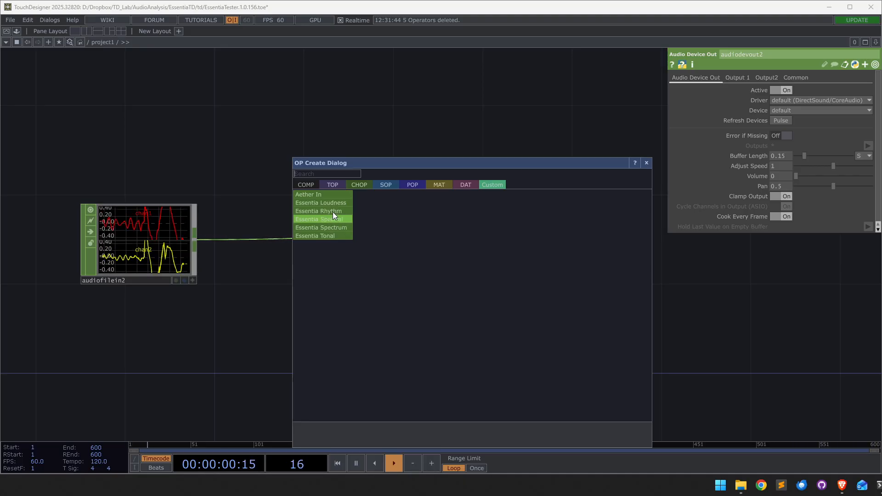
click(342, 203)
click(346, 162)
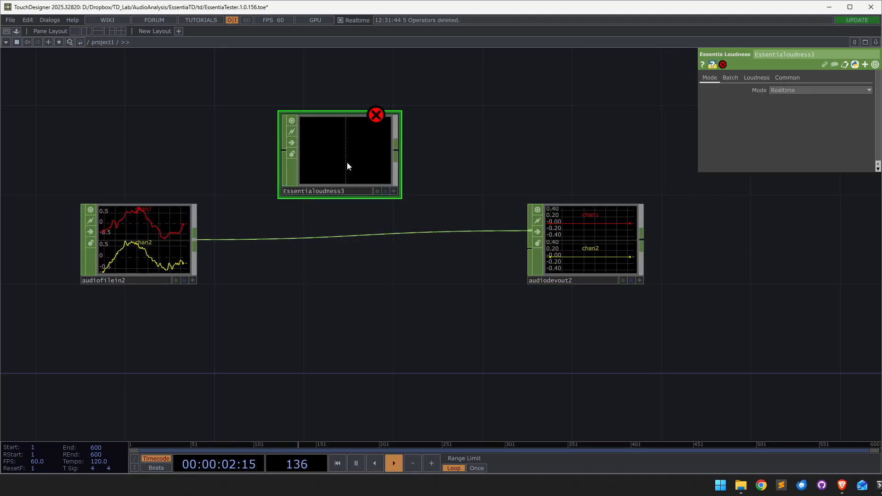
click(274, 156)
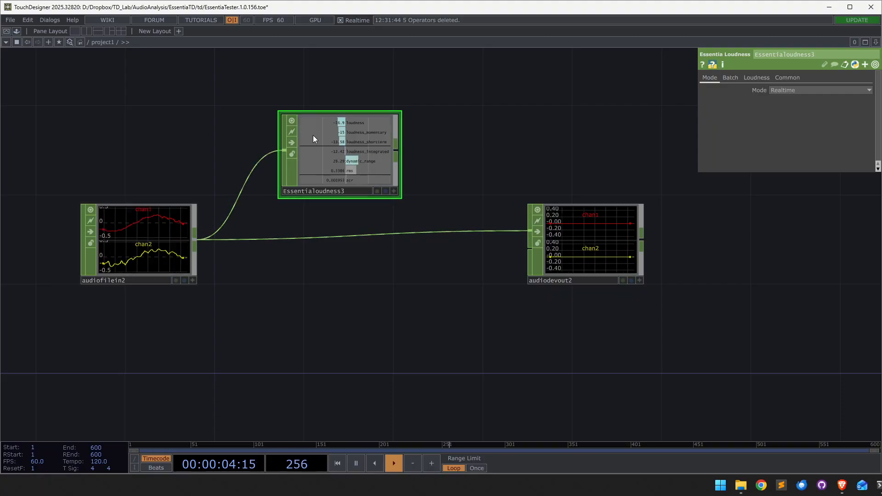
scroll(277, 112, up, 2)
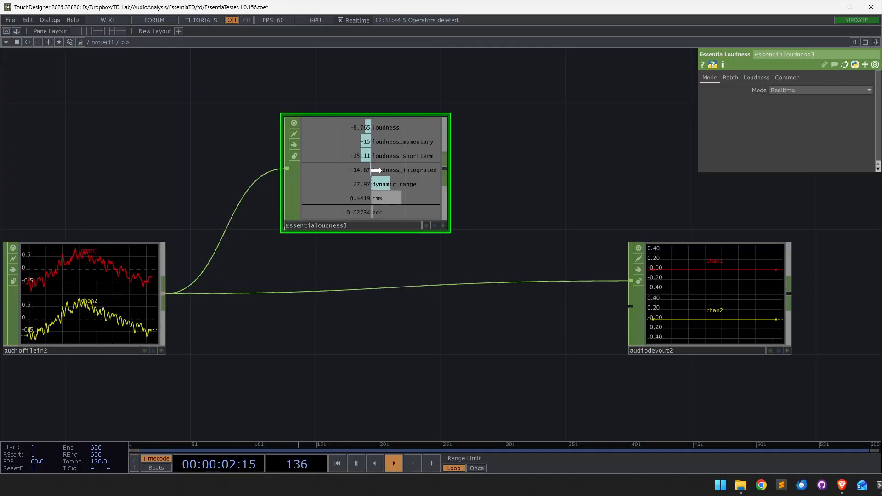
drag(376, 170, 377, 139)
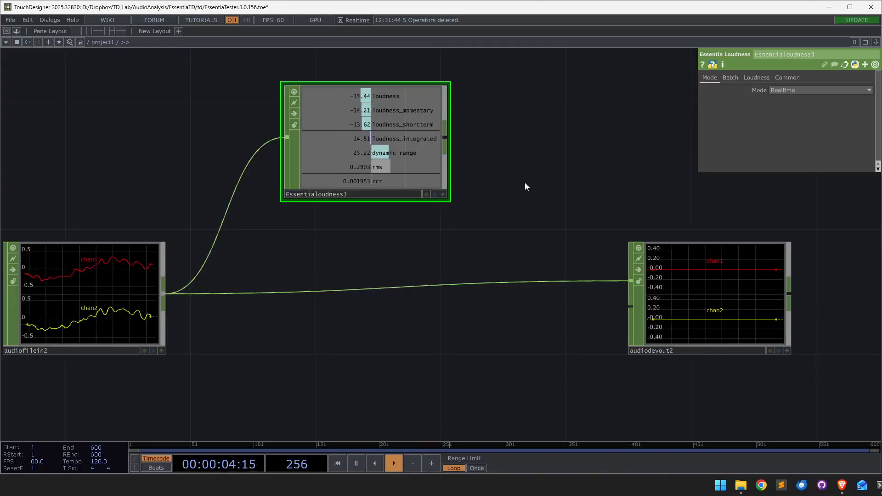
- Add an Essentia Rhythm operator below the Essentia Loudness node and feed it from the Audio File In
key(Tab)
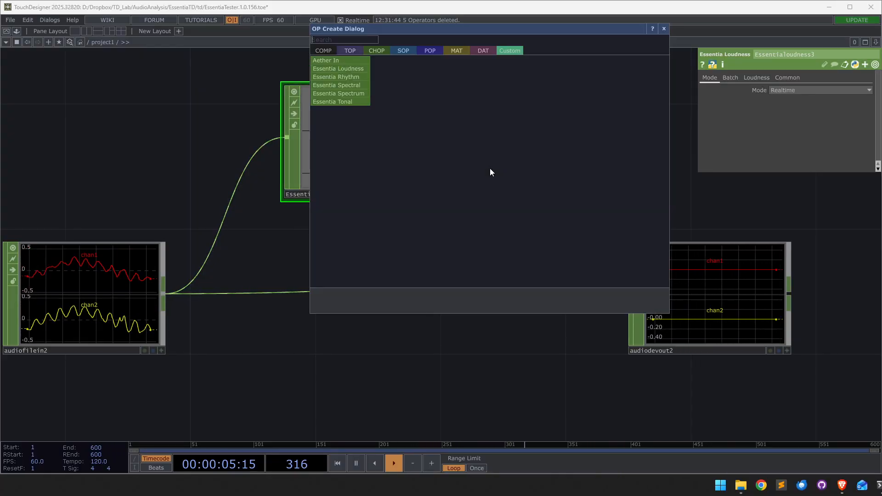
click(363, 77)
click(366, 278)
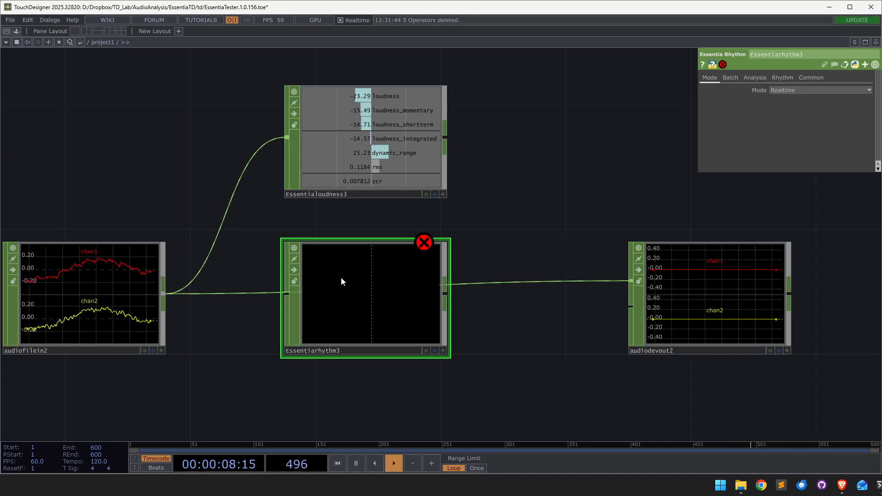
drag(261, 225, 376, 198)
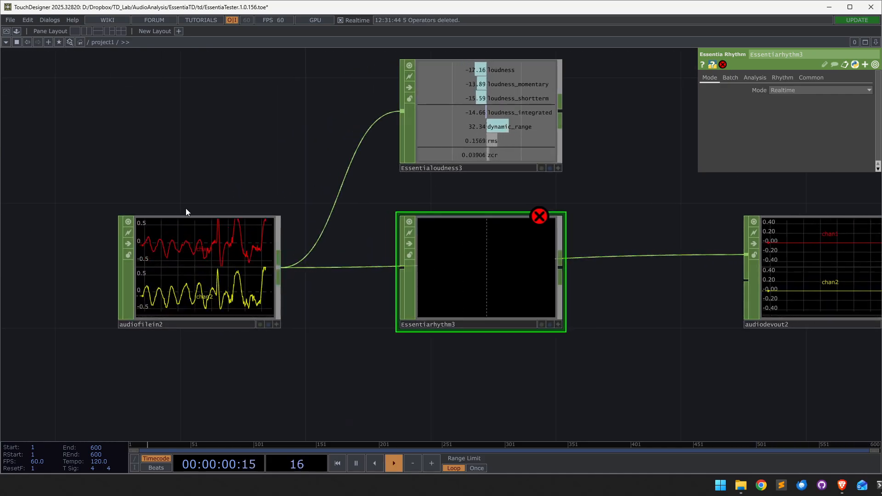
drag(278, 269, 402, 276)
drag(665, 301, 672, 263)
middle_drag(671, 262, 666, 245)
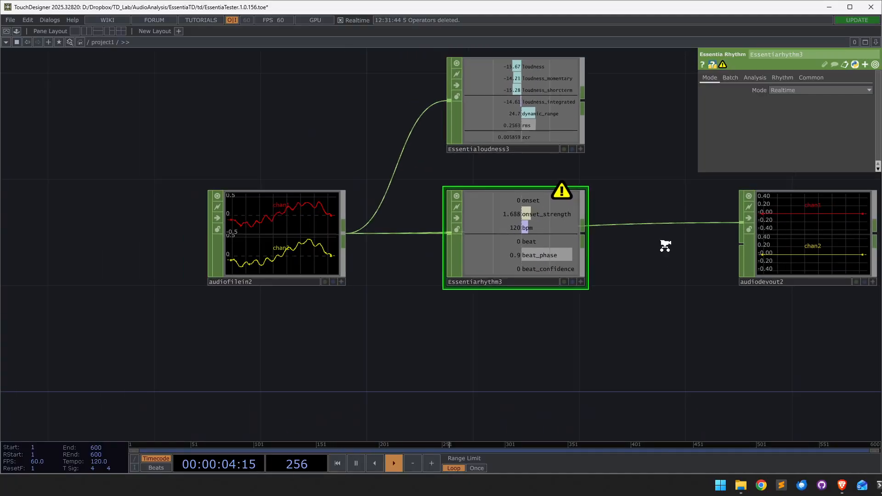
- Read the warning on the Essentia Rhythm node and move the Audio File In node further left to widen the gap
scroll(665, 246, down, 2)
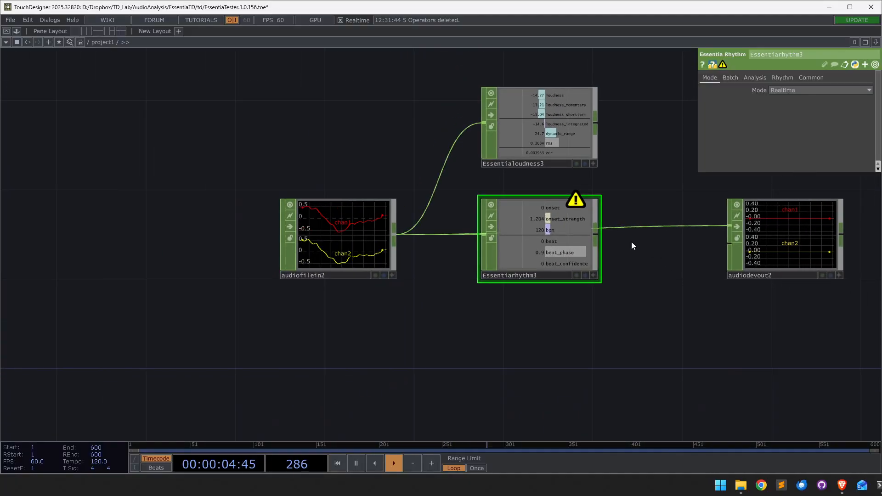
middle_click(577, 206)
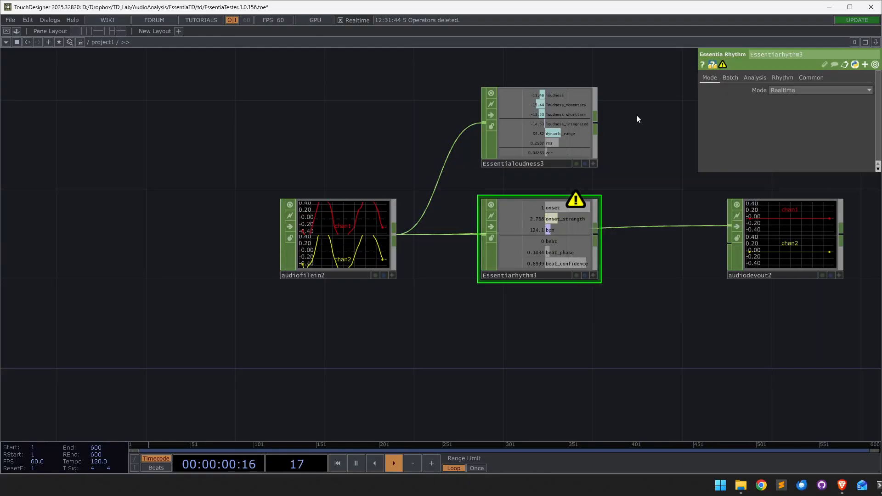
drag(407, 161, 296, 158)
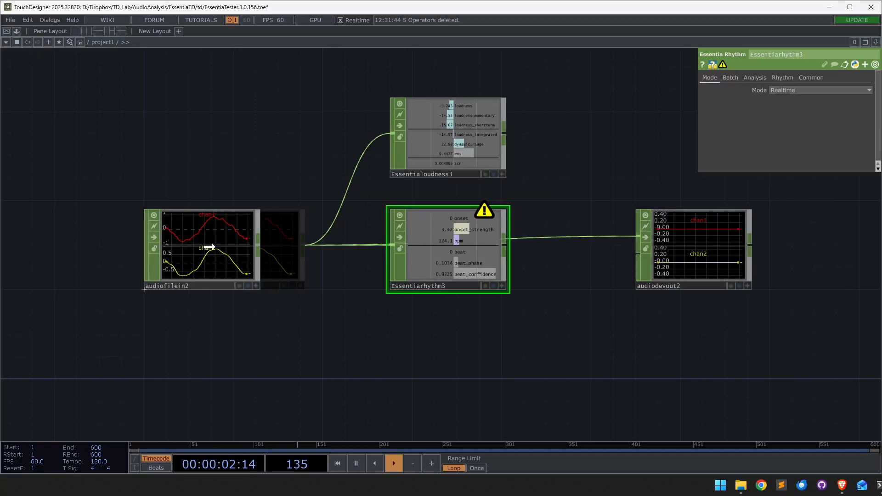
drag(211, 247, 145, 248)
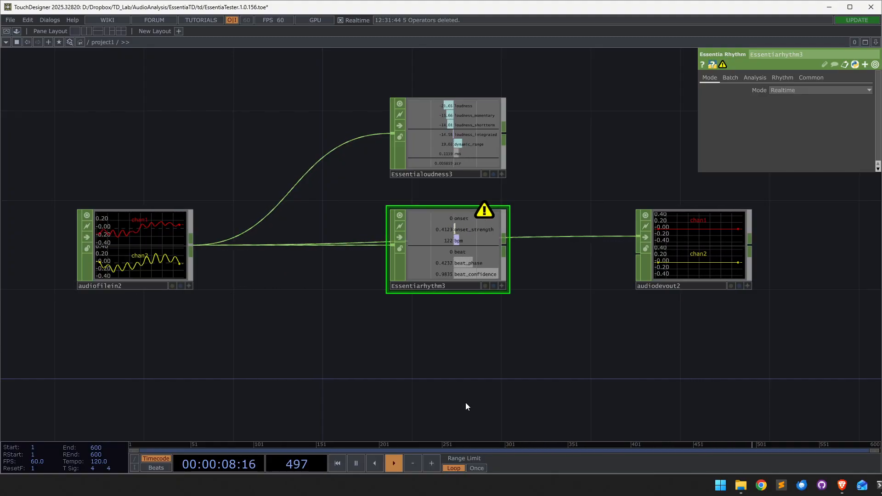
- Add a Math CHOP below the Audio File In node and feed it from the Audio File In
middle_drag(545, 346, 538, 334)
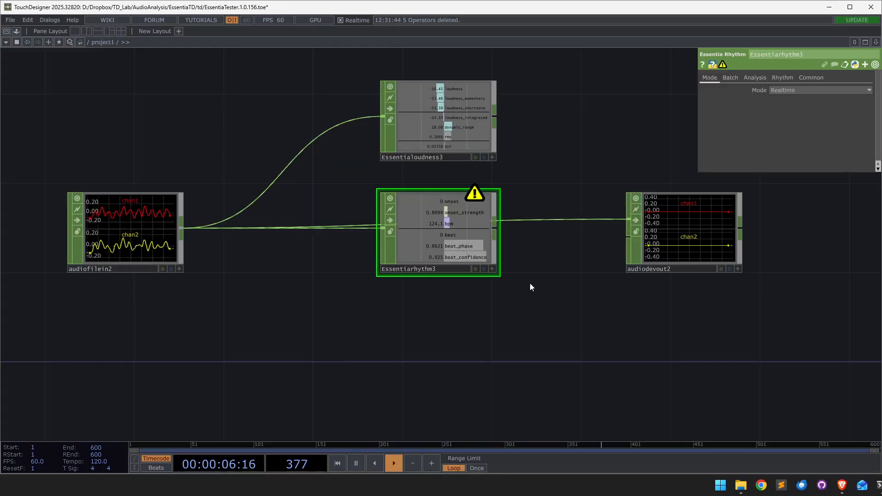
drag(302, 316, 370, 314)
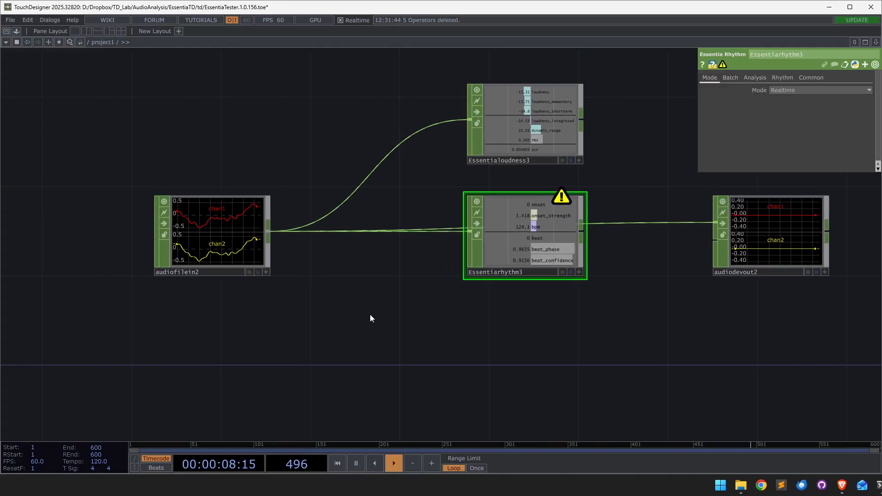
key(Tab)
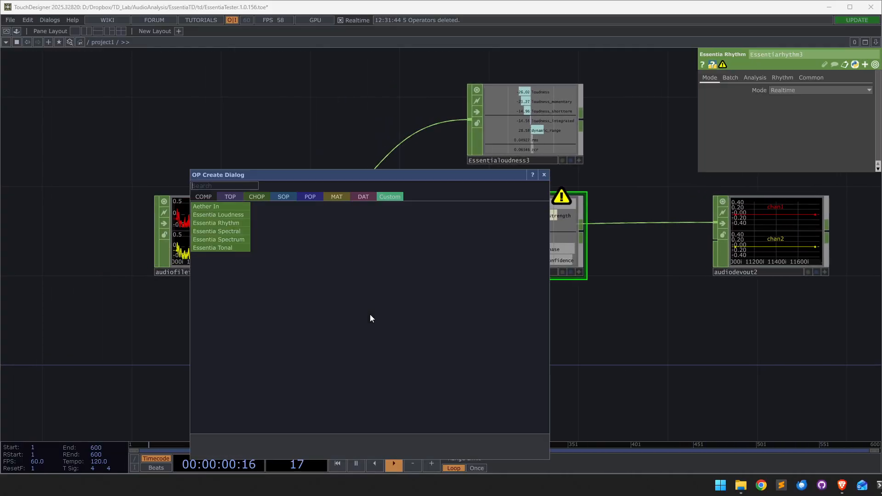
click(268, 199)
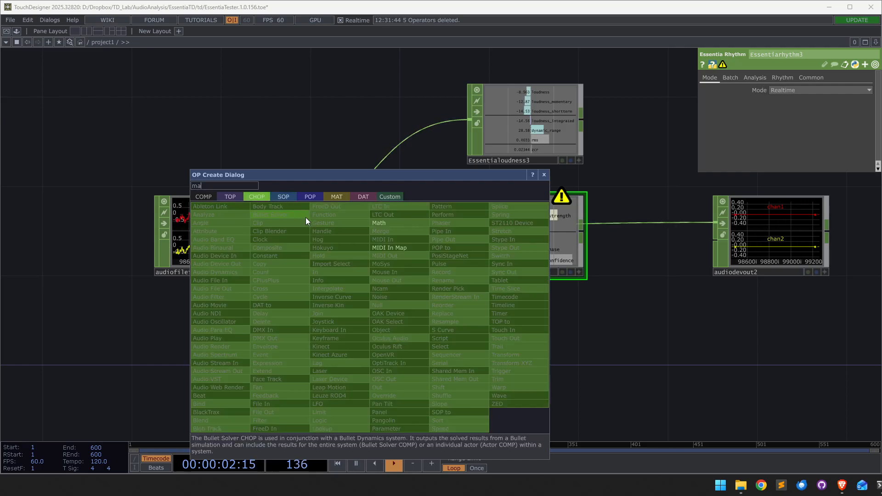
click(384, 225)
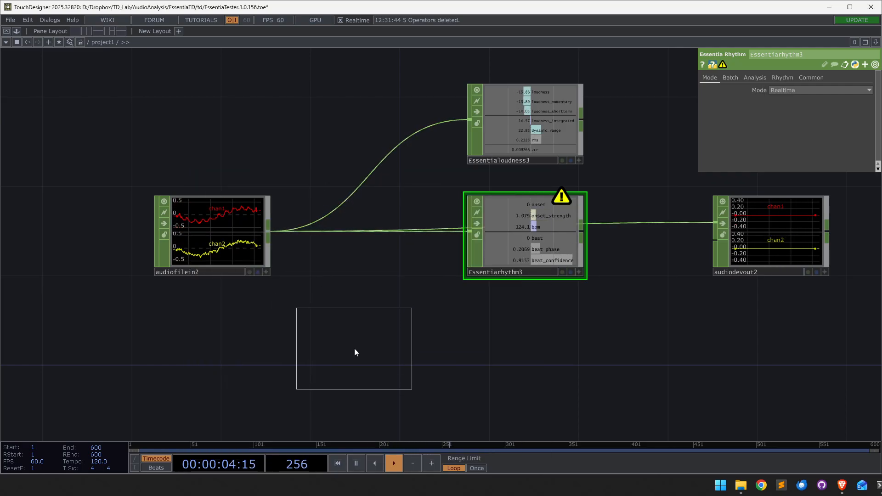
click(350, 356)
click(292, 330)
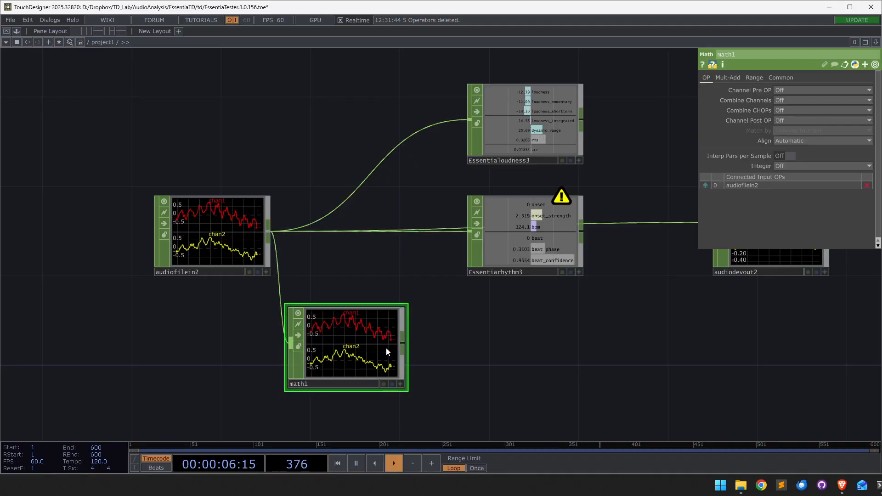
- Set the Math node to combine channels with Add and multiply the result by 0.5
click(792, 100)
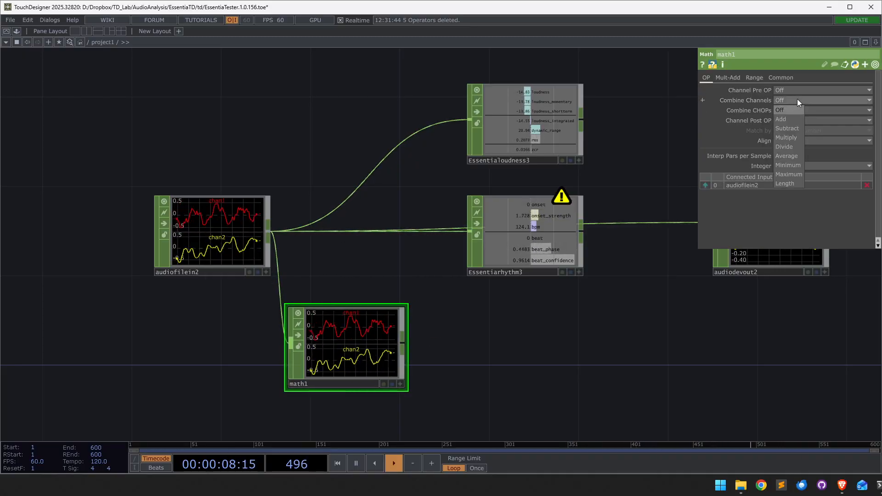
click(793, 120)
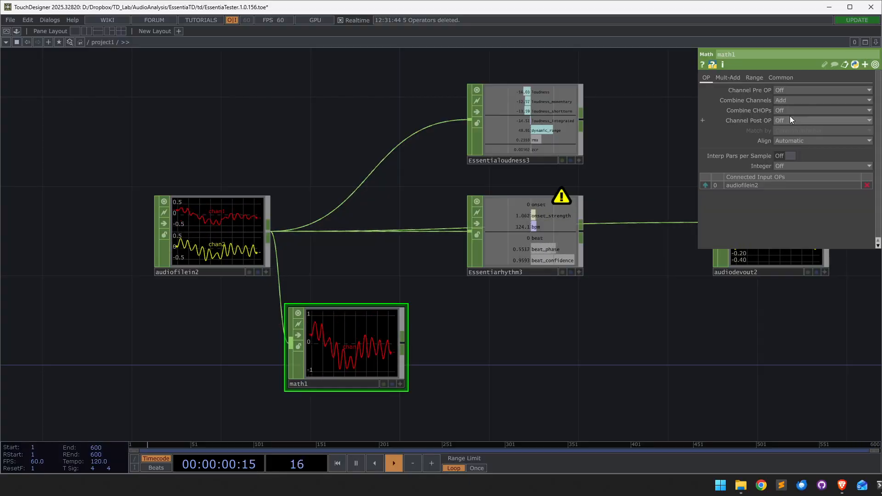
click(735, 78)
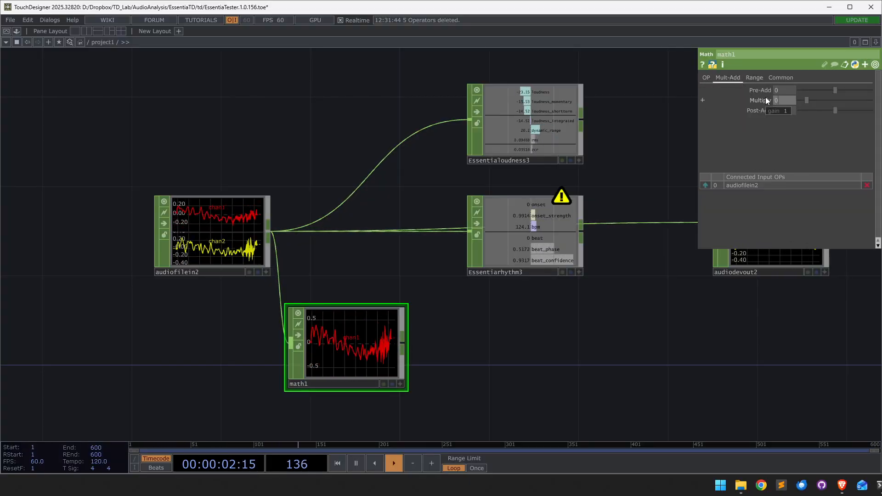
text(0.5)
key(Return)
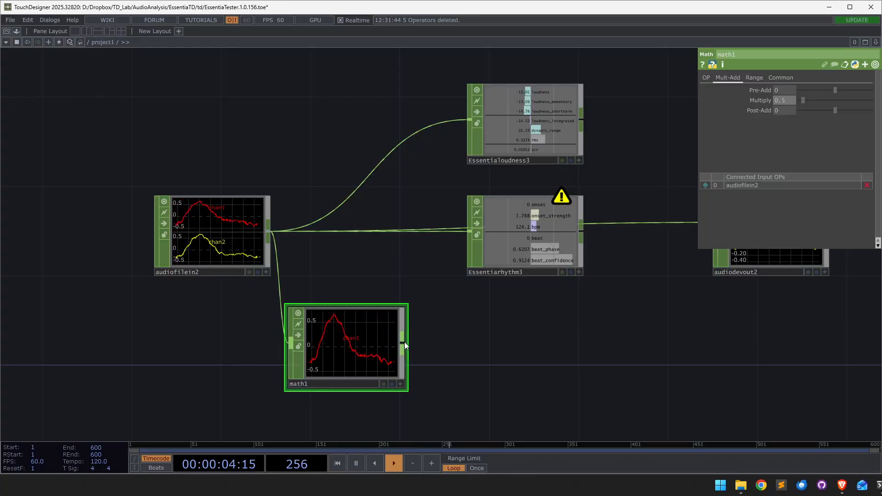
- Feed Essentia Rhythm from the Math node and connect the Audio File In directly to the Audio Device Out
drag(406, 345, 425, 228)
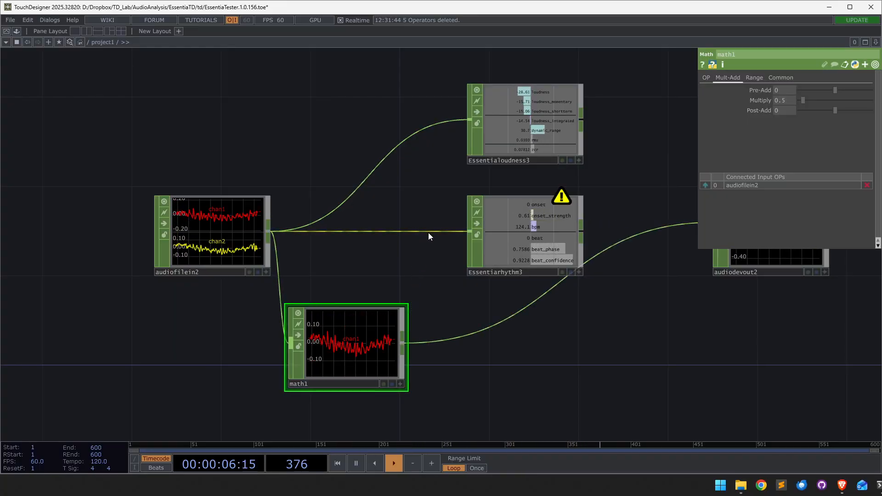
drag(406, 345, 425, 229)
drag(624, 337, 480, 295)
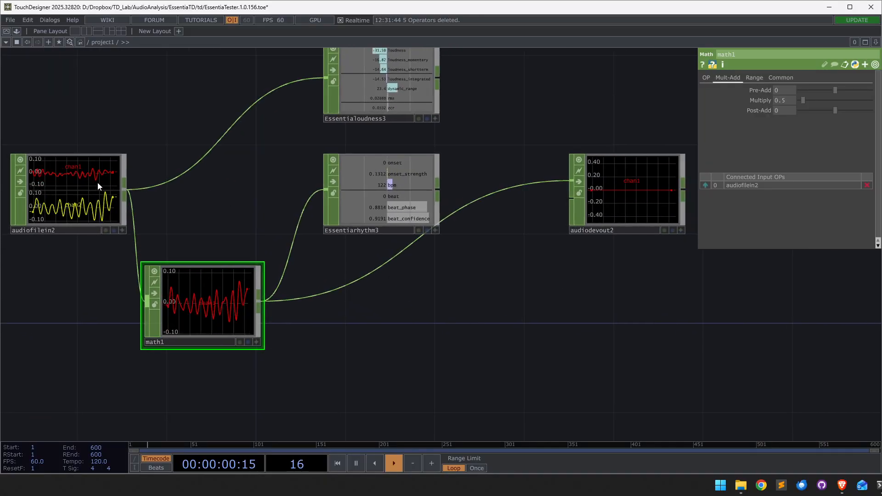
drag(129, 192, 570, 182)
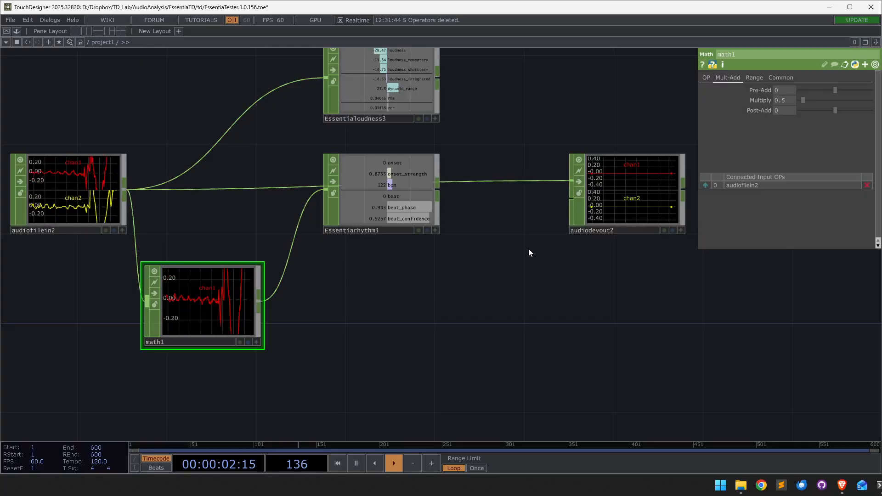
- Rearrange the network with the Audio File In and Audio Device Out above the analysis nodes and Math level with Essentia Rhythm
key(h)
drag(257, 273, 258, 147)
drag(624, 276, 593, 133)
drag(340, 357, 341, 277)
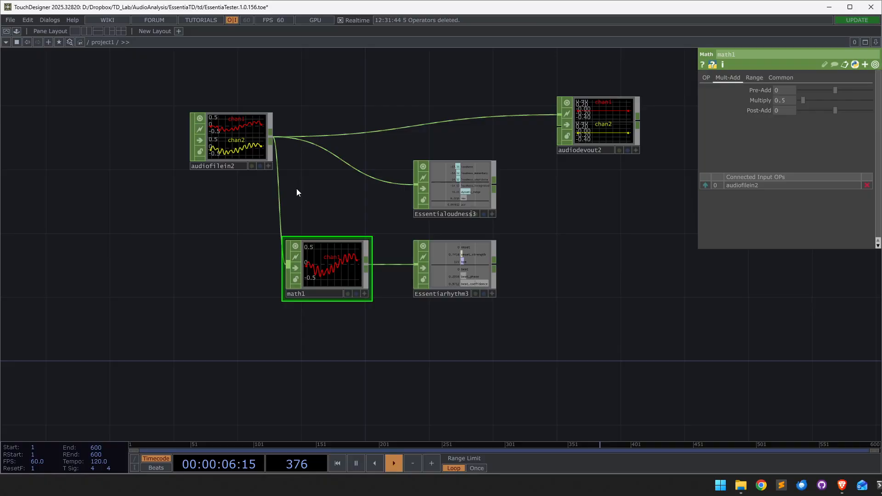
drag(238, 145, 192, 146)
- Examine the live output channels of the Essentia Loudness and Essentia Rhythm nodes
scroll(447, 264, up, 2)
scroll(447, 264, up, 1)
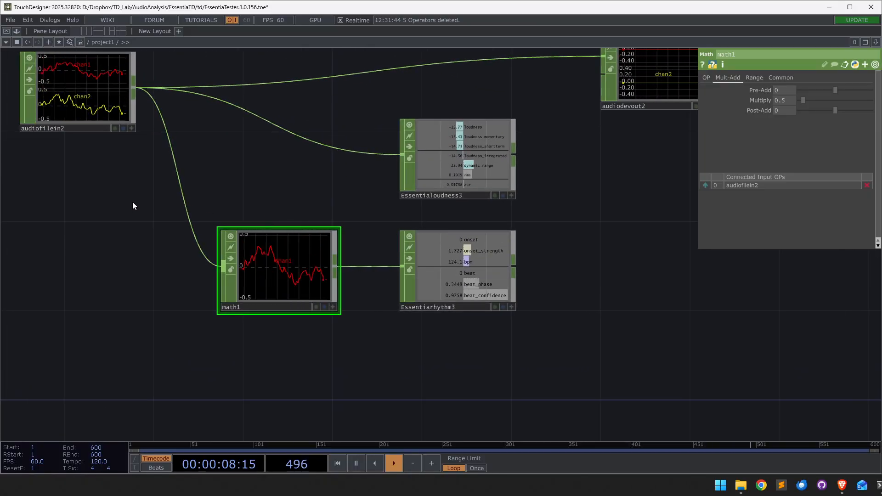
drag(132, 202, 377, 360)
right_drag(377, 360, 378, 363)
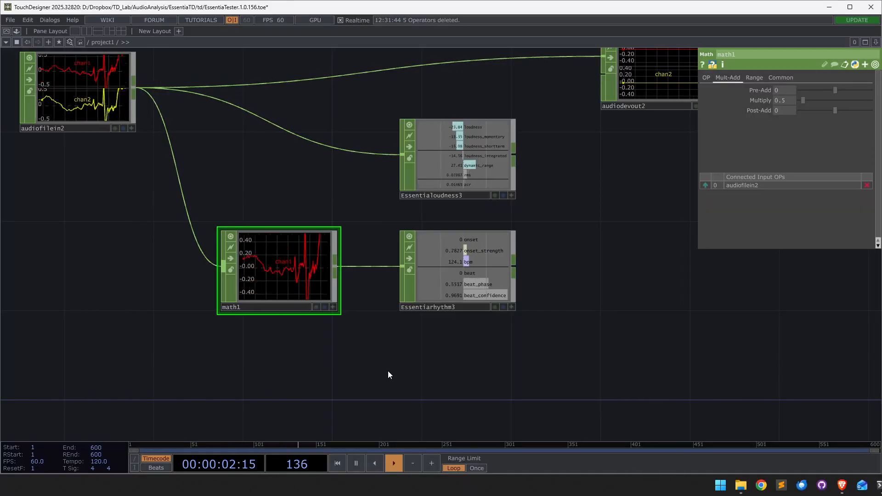
drag(388, 372, 433, 393)
drag(146, 108, 169, 108)
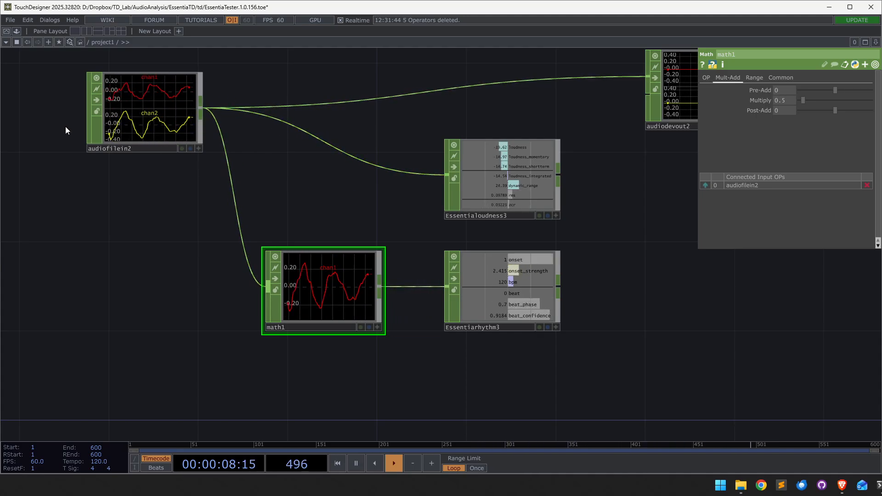
scroll(569, 311, up, 3)
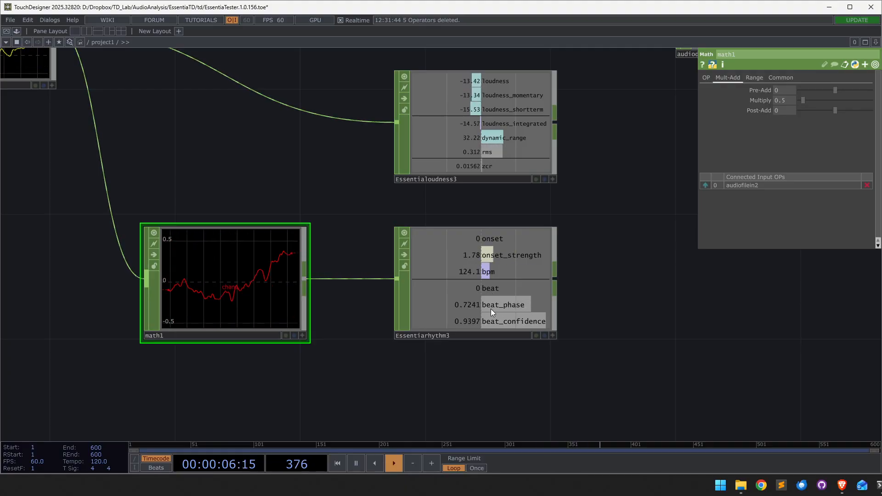
scroll(586, 326, down, 5)
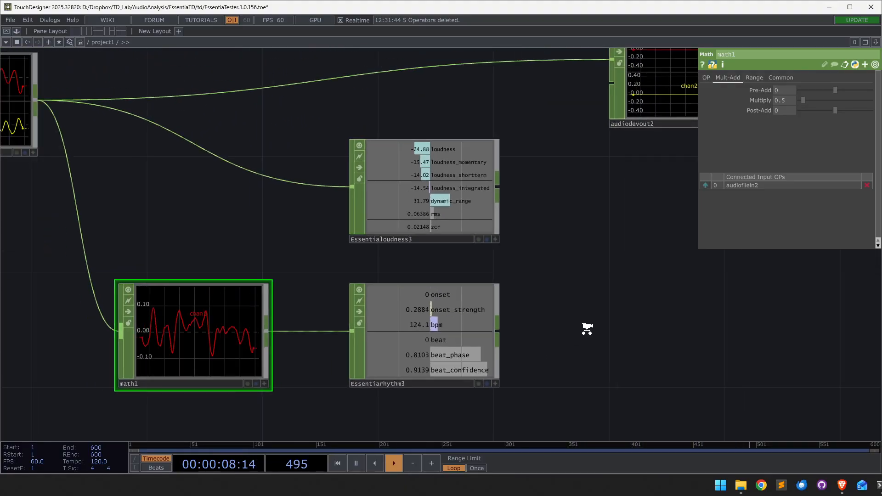
- Raise the Audio Device Out volume to 0.141 to hear the track, and mute it again at 0
scroll(633, 232, up, 3)
drag(594, 326, 603, 225)
click(686, 166)
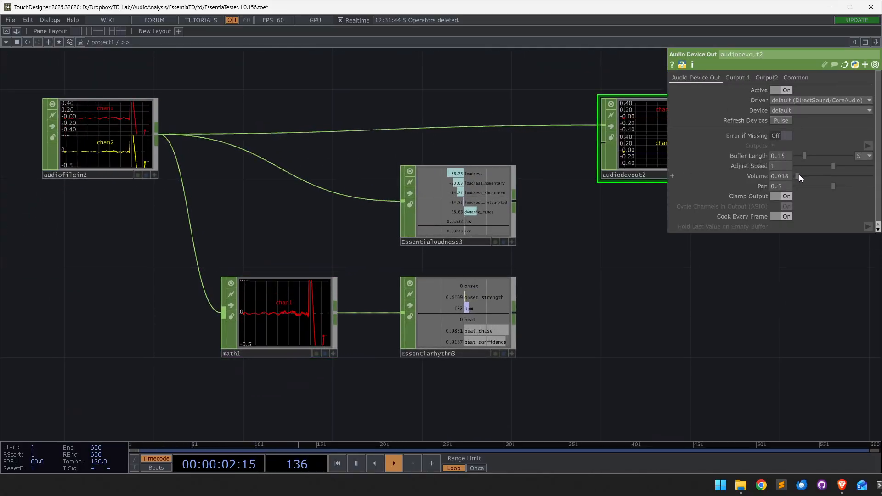
drag(799, 175, 809, 176)
scroll(492, 337, up, 2)
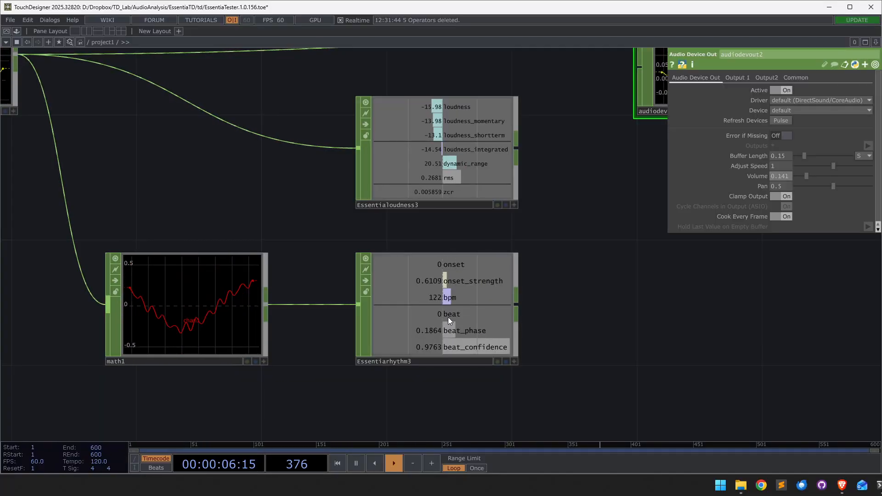
drag(805, 177, 793, 177)
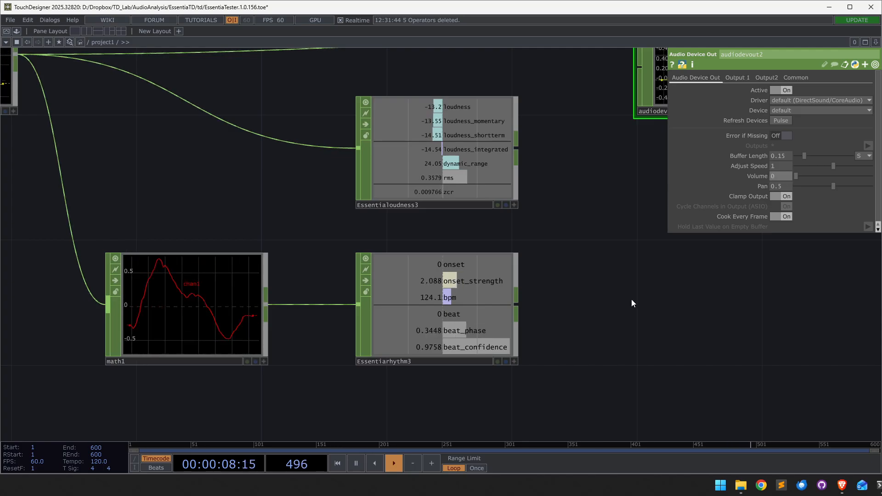
- Select the Essentia Rhythm node and inspect its parameters and beat channels
scroll(631, 299, down, 3)
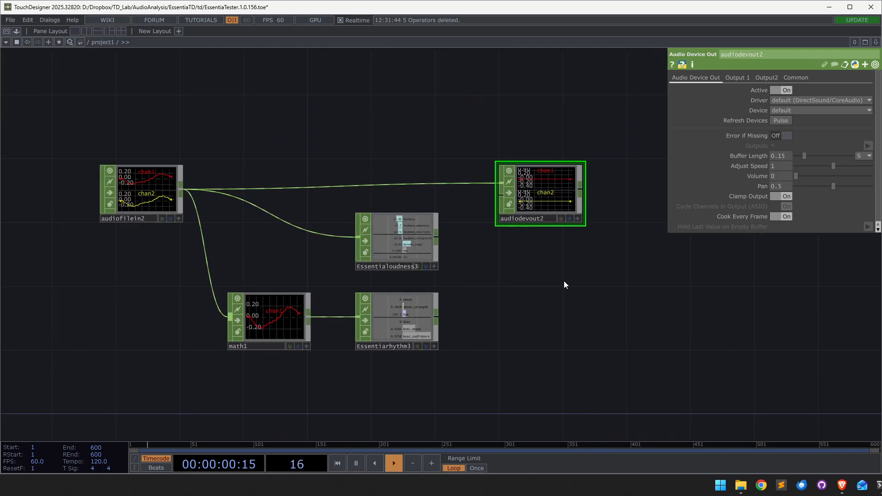
click(427, 330)
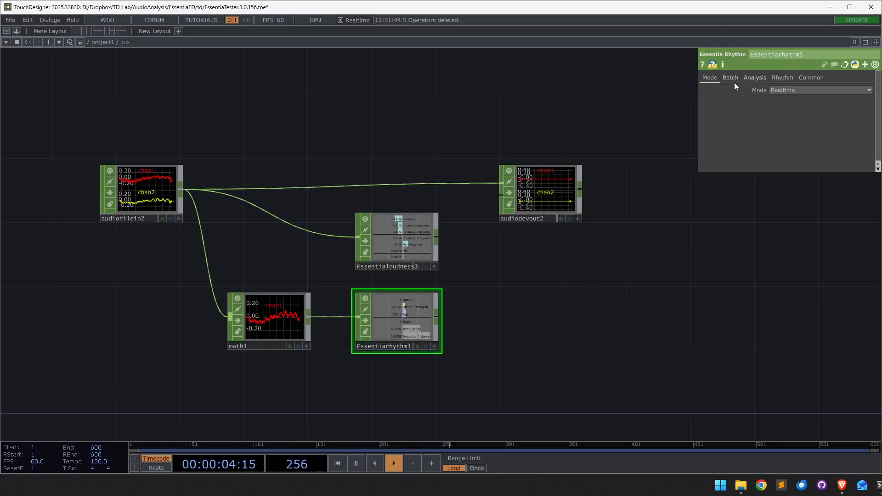
scroll(433, 293, up, 3)
scroll(435, 291, down, 1)
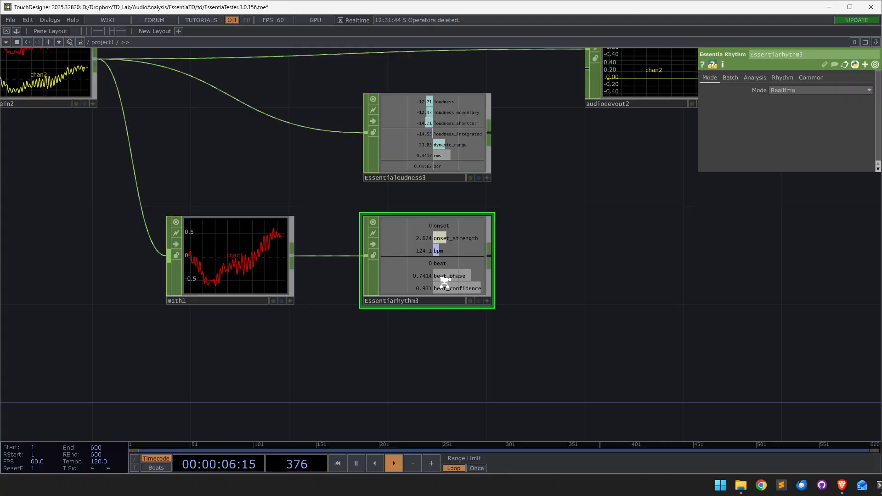
scroll(558, 276, down, 2)
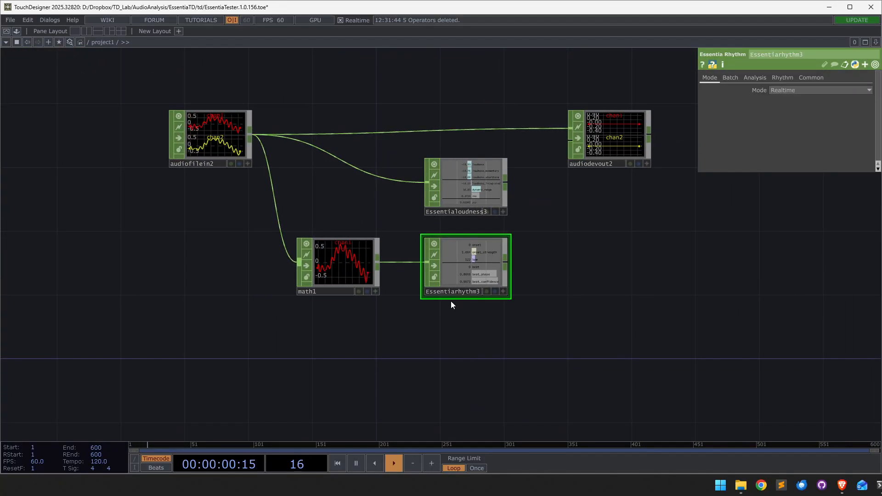
- Add an Essentia Spectral operator below the Essentia Rhythm node and feed it from the Math node
key(Tab)
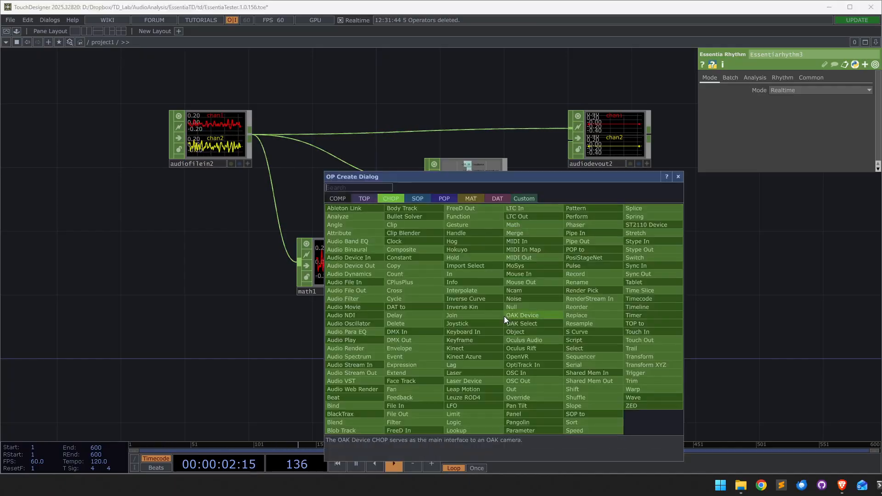
click(523, 199)
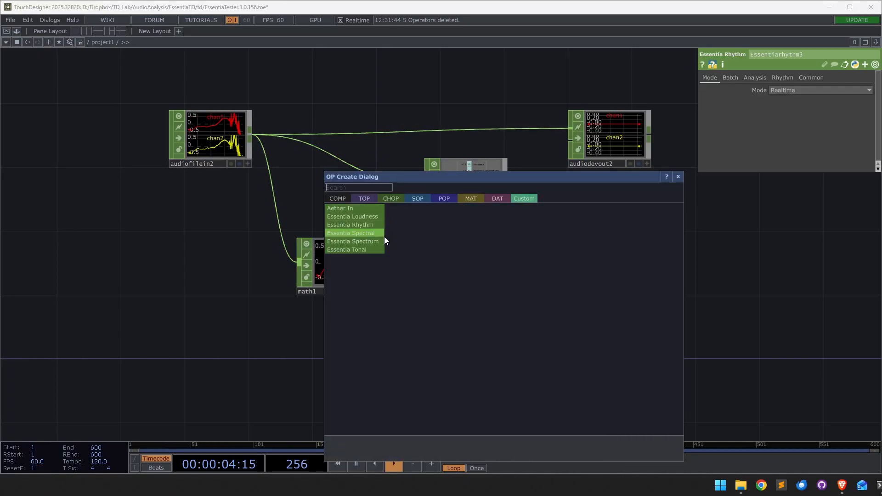
click(371, 234)
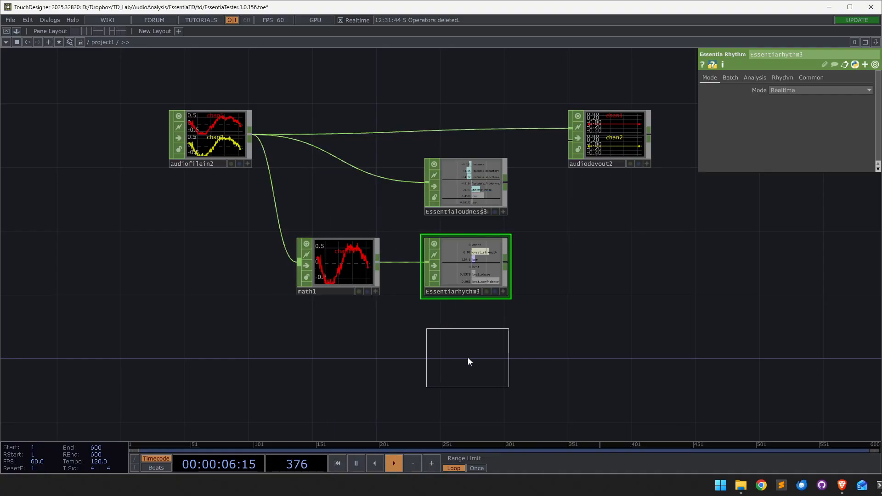
click(468, 359)
drag(405, 352, 407, 362)
drag(583, 315, 594, 282)
scroll(527, 310, up, 10)
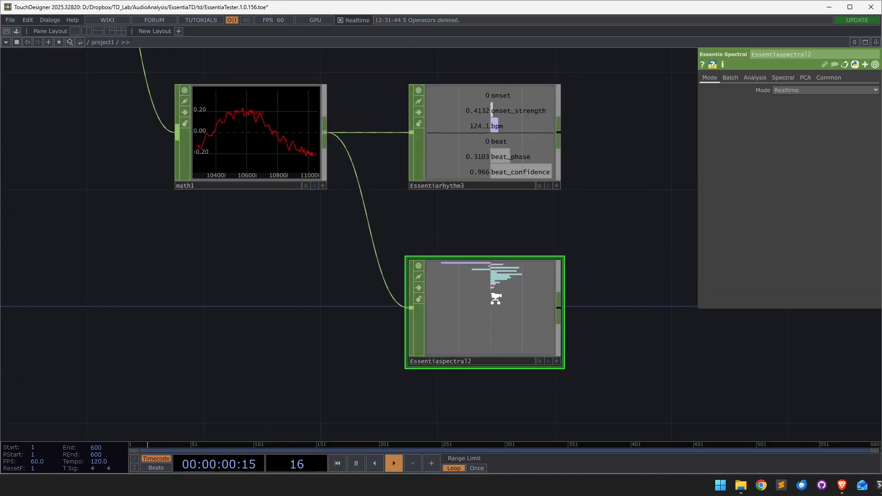
drag(743, 351, 715, 300)
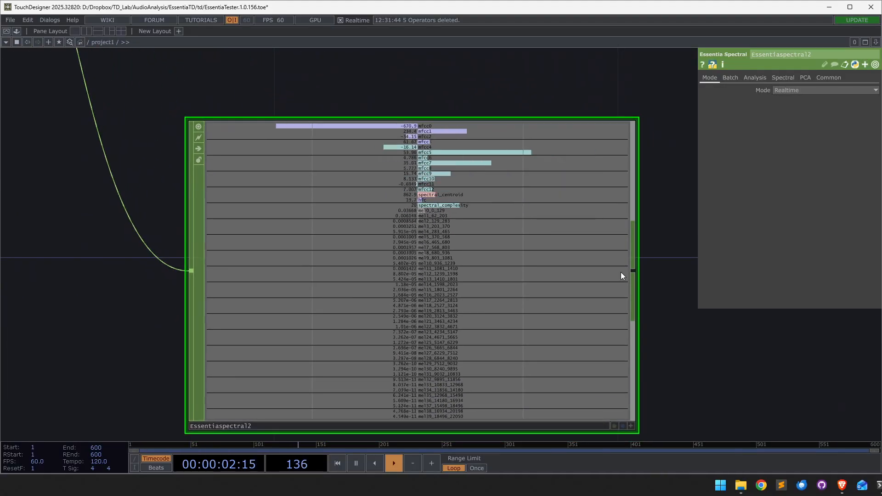
- Show the Essentia Spectral node's spectral parameters, and switch to the browser to review the EssentiaTD repository and its online guide on modes, installation and operators
click(783, 78)
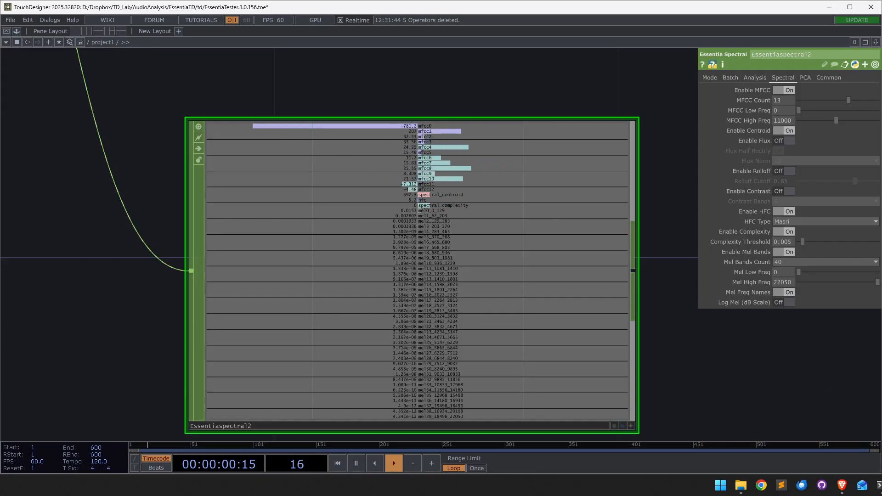
key(alt+Tab)
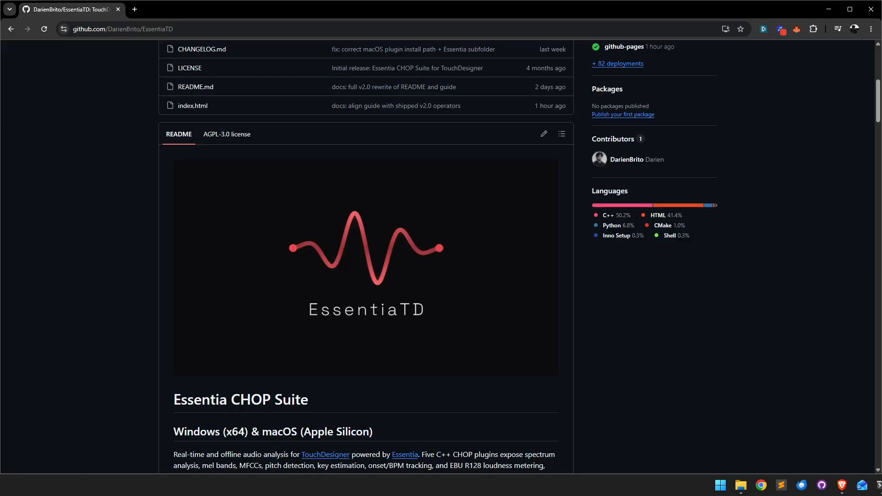
scroll(248, 248, up, 7)
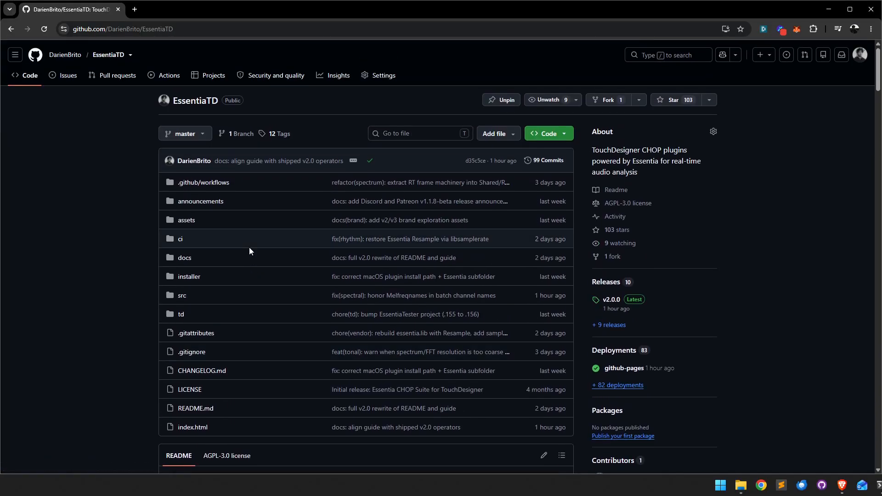
scroll(262, 253, down, 6)
scroll(262, 252, down, 7)
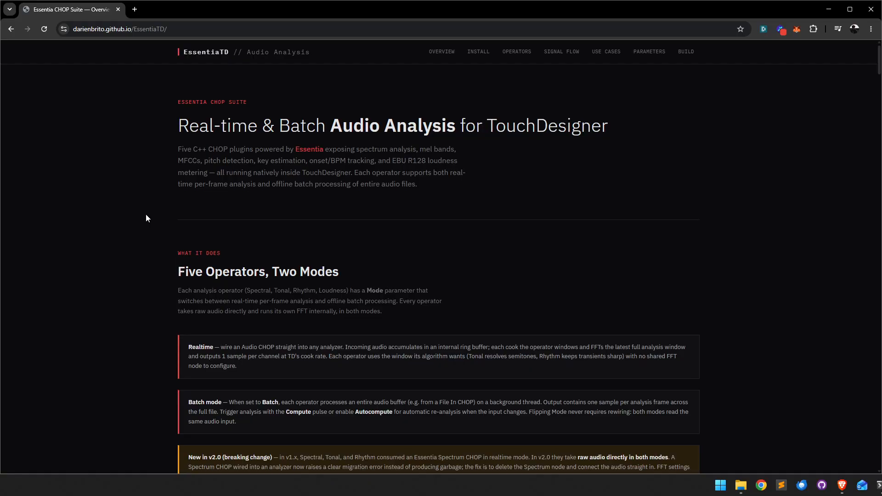
scroll(146, 217, down, 1)
scroll(146, 218, down, 4)
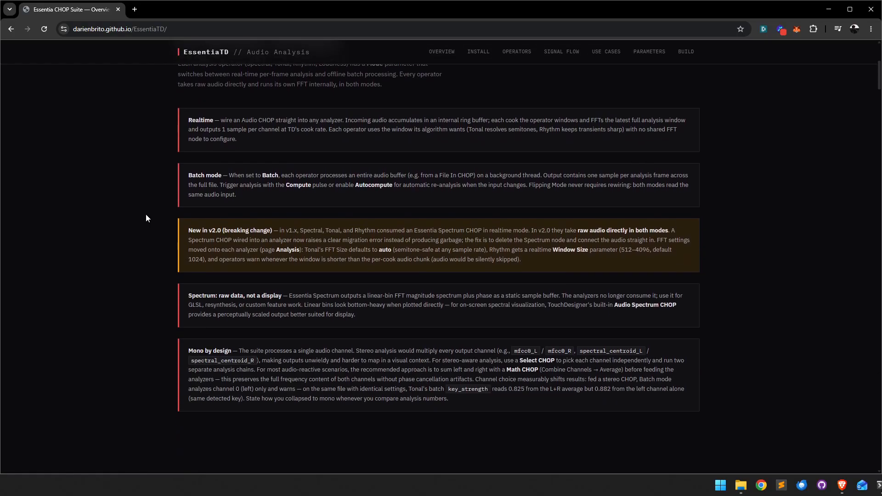
scroll(159, 242, down, 12)
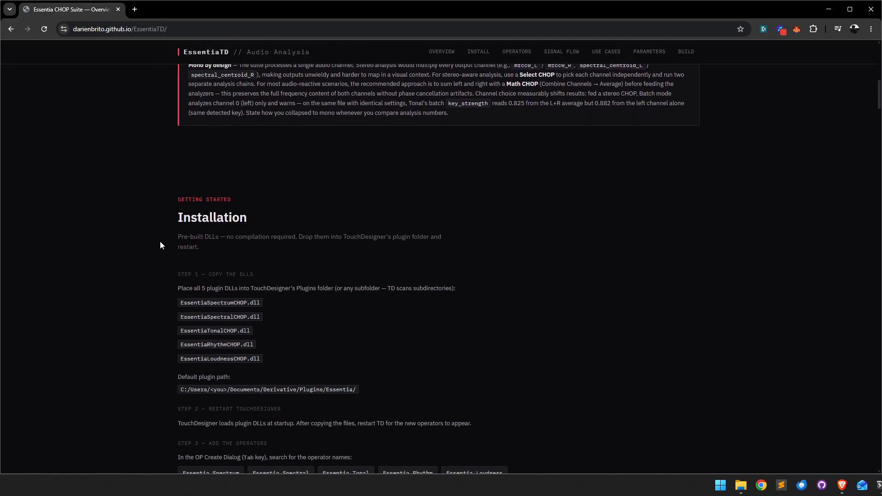
scroll(160, 240, down, 10)
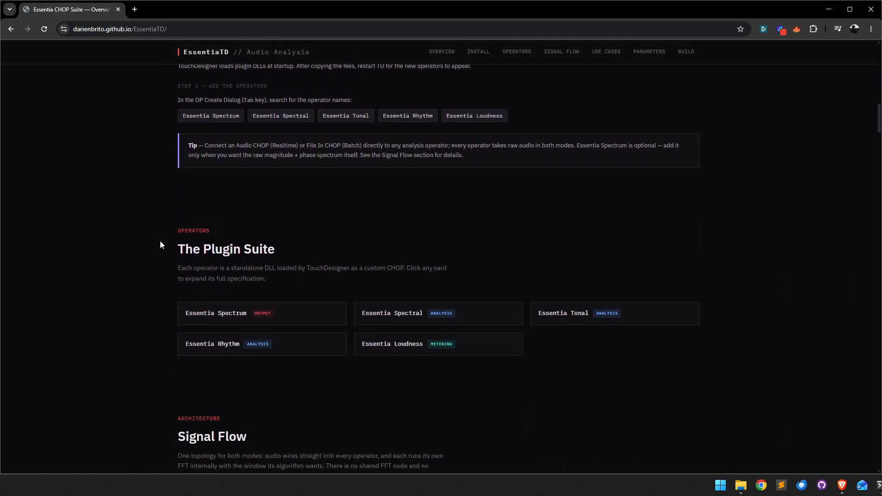
scroll(160, 241, down, 7)
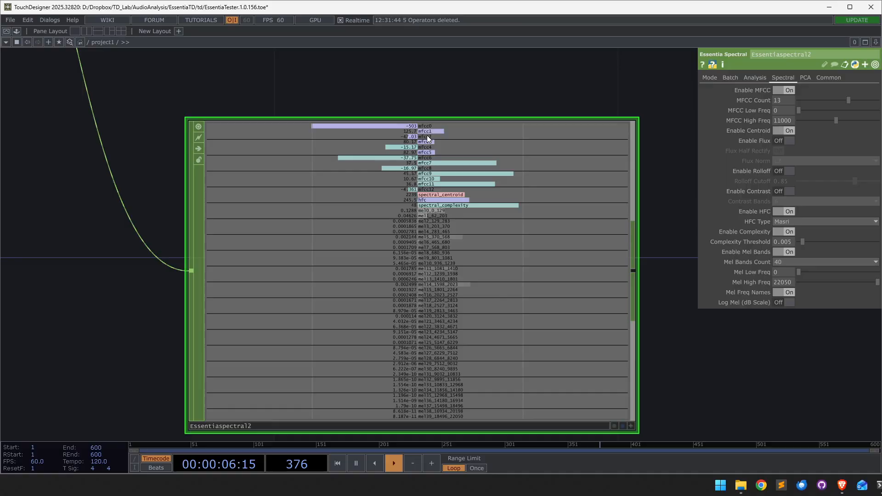
- Examine the MFCC, spectral centroid, HFC, complexity and mel band channels of the Essentia Spectral node
scroll(427, 133, up, 2)
scroll(426, 134, down, 2)
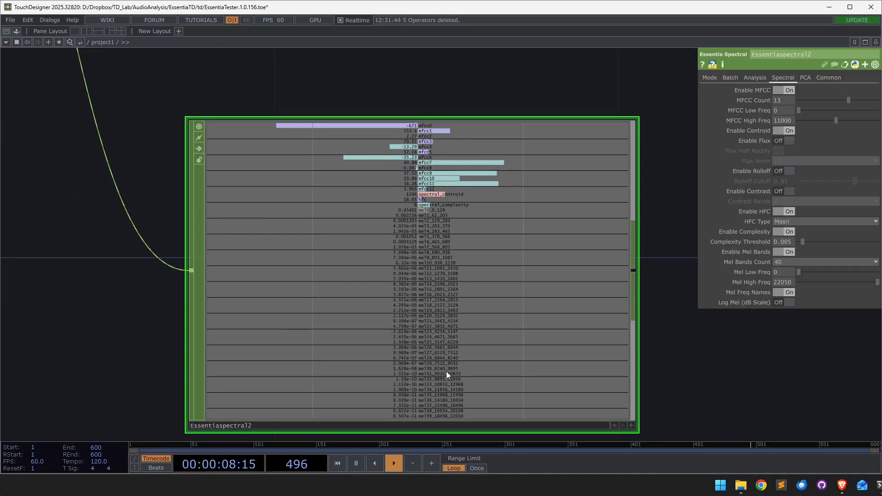
scroll(464, 404, up, 2)
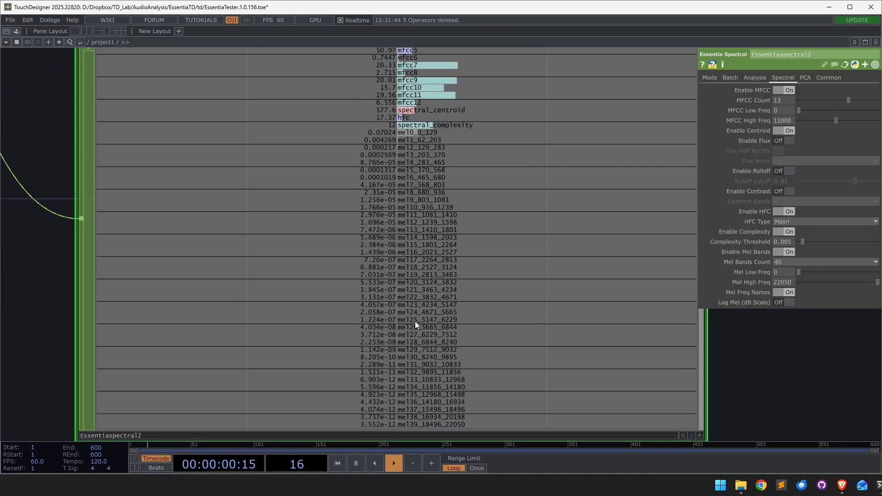
scroll(372, 363, down, 1)
scroll(371, 362, down, 2)
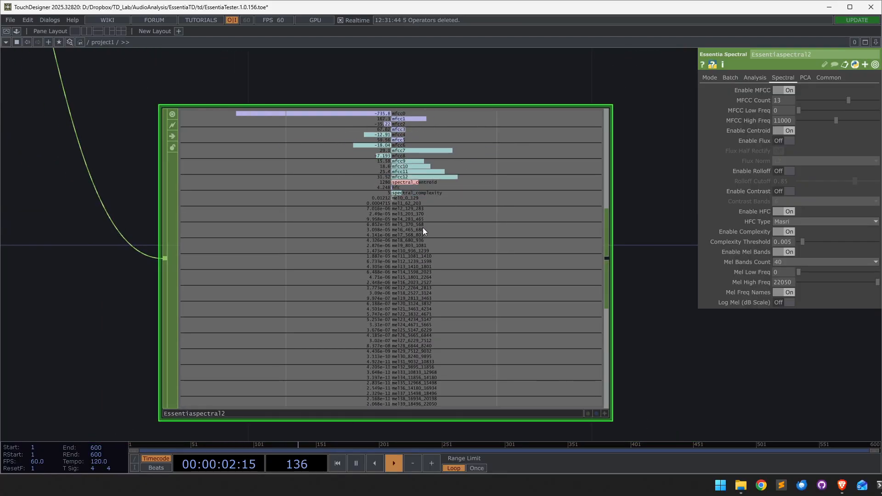
scroll(415, 227, up, 5)
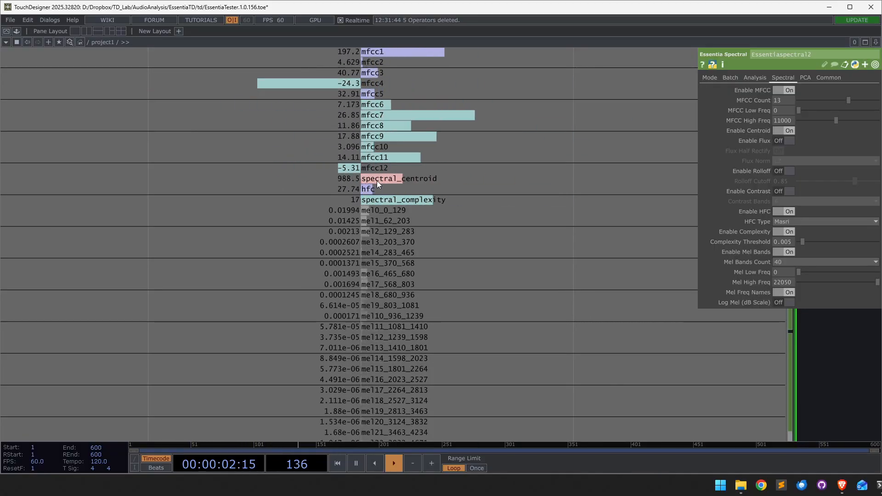
scroll(377, 180, down, 5)
scroll(482, 303, down, 5)
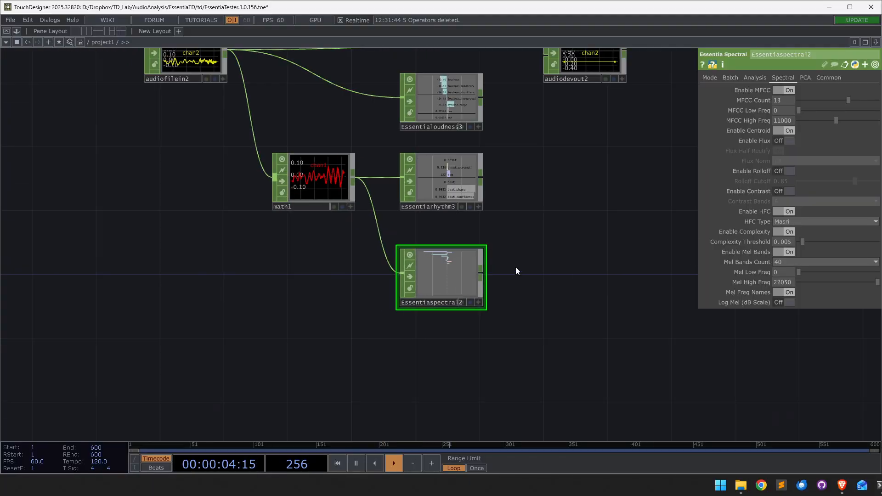
- Move the Essentia Spectral node closer to Essentia Rhythm, and add an Essentia Tonal operator below it fed from the Math node
key(Tab)
key(Escape)
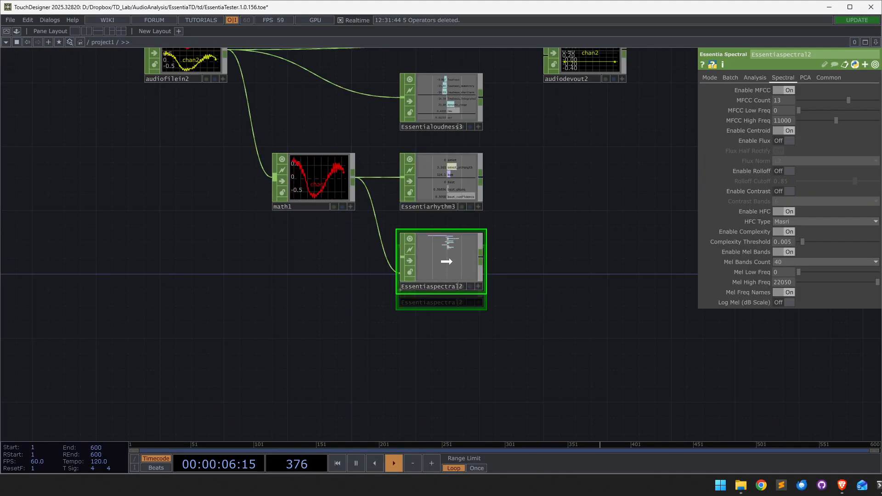
key(Tab)
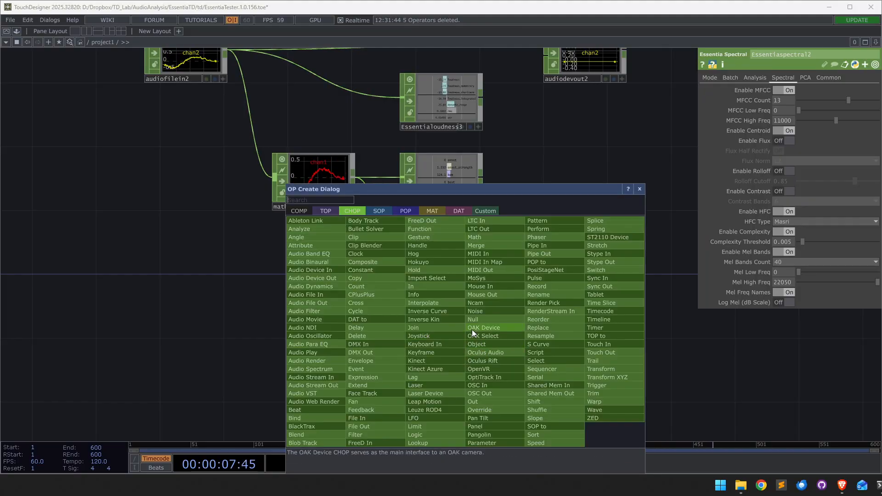
click(485, 211)
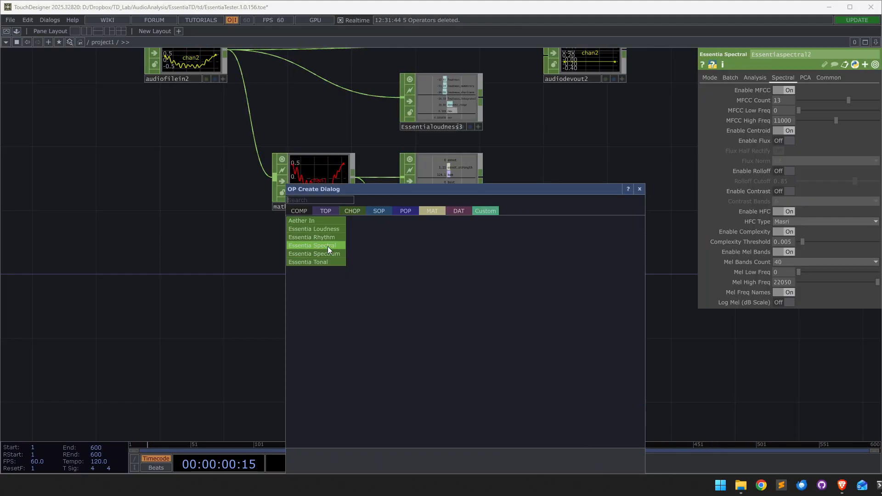
click(329, 263)
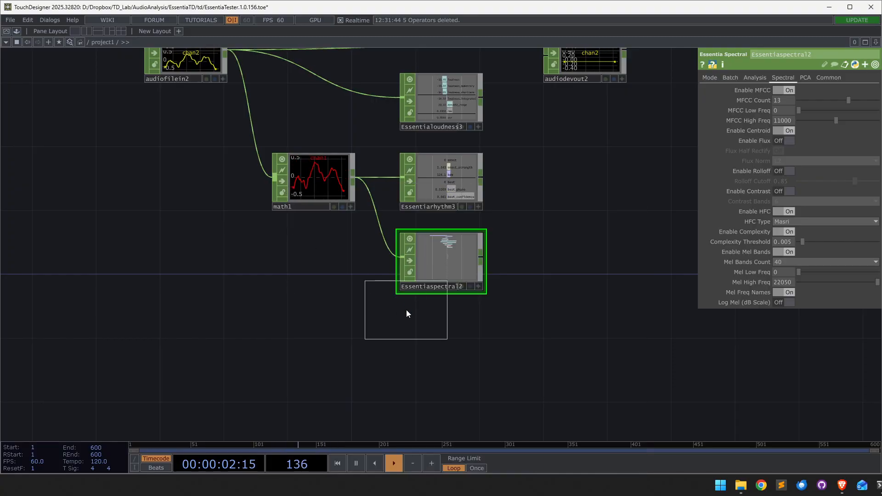
click(439, 357)
drag(353, 183, 401, 353)
- Examine the Essentia Tonal node's pitch, note, key, dissonance and inharmonicity channels, and review the whole analysis network
drag(534, 342, 552, 303)
scroll(507, 339, up, 8)
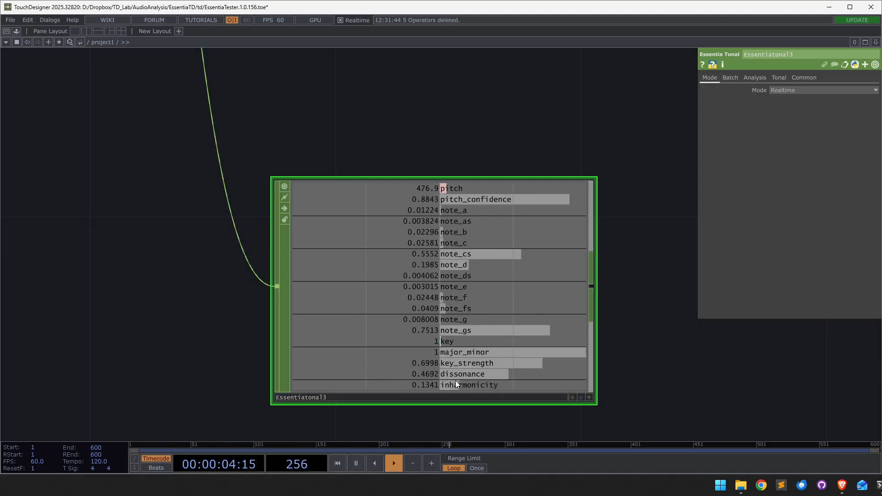
drag(563, 133, 516, 242)
scroll(516, 242, down, 2)
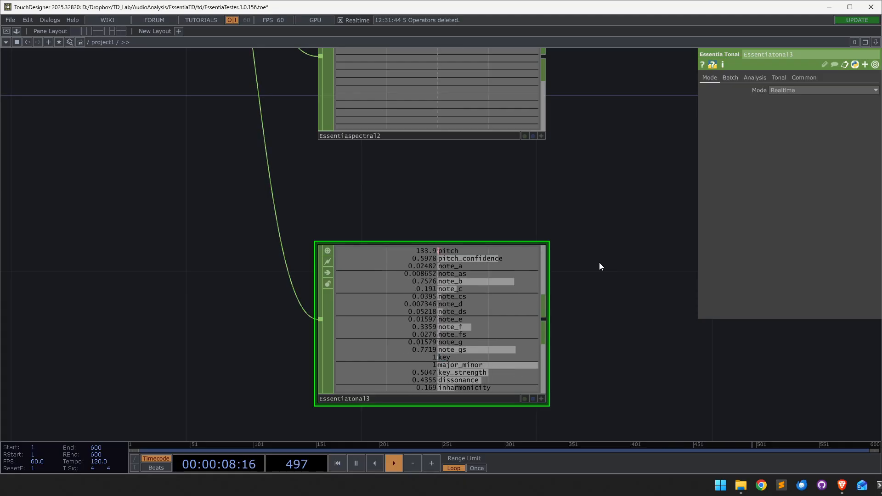
drag(599, 263, 570, 318)
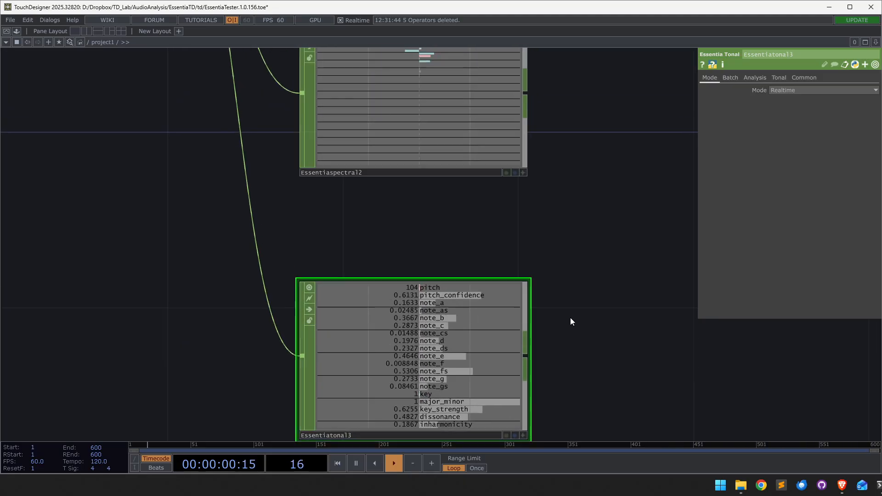
scroll(570, 318, down, 3)
scroll(588, 297, down, 3)
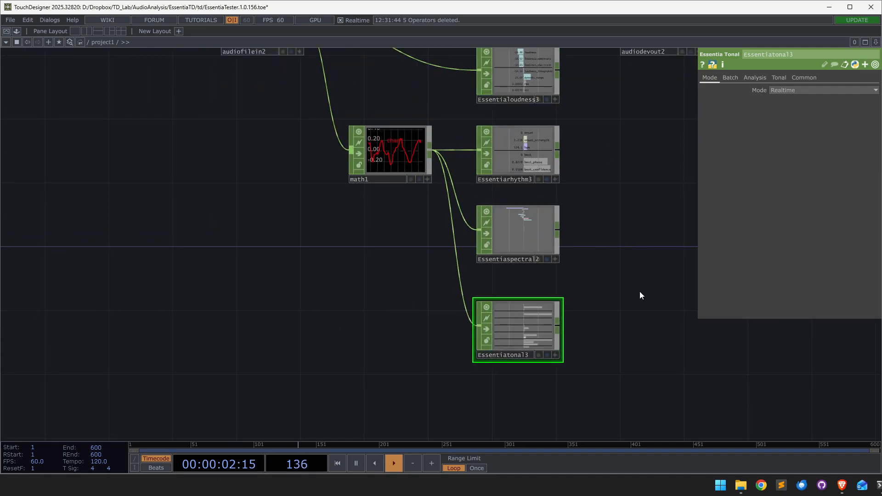
drag(640, 295, 614, 359)
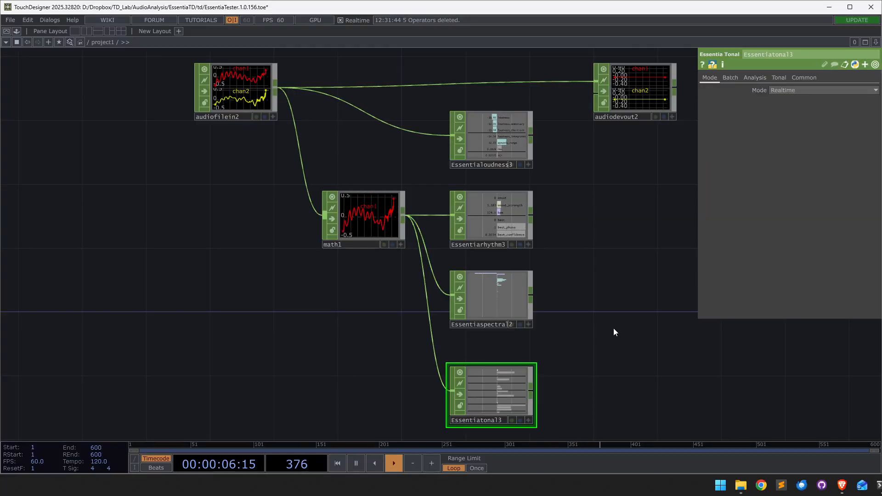
drag(614, 328, 646, 319)
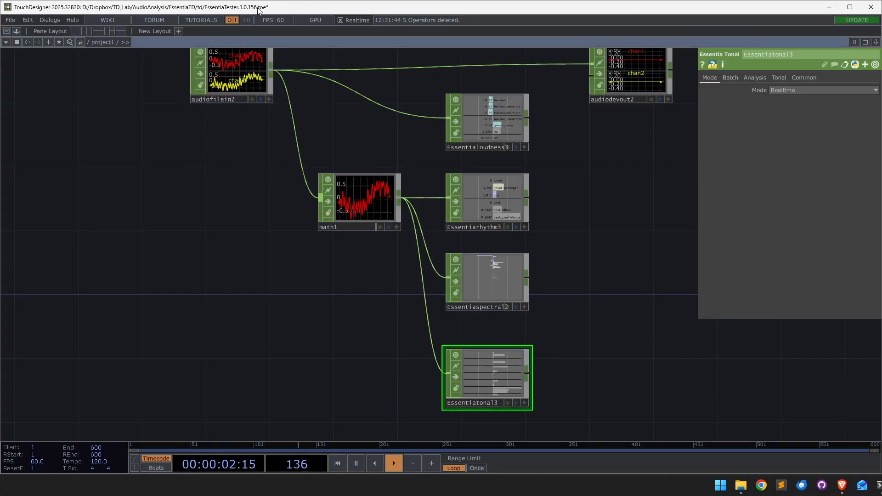
- Add an Essentia Spectrum operator below the Essentia Tonal node and feed it from the Math node
drag(608, 290, 602, 211)
key(Tab)
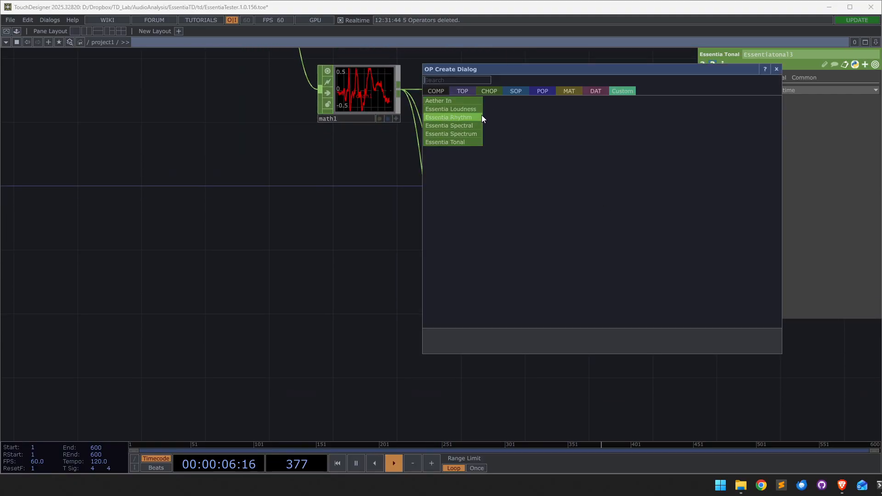
click(467, 133)
click(487, 367)
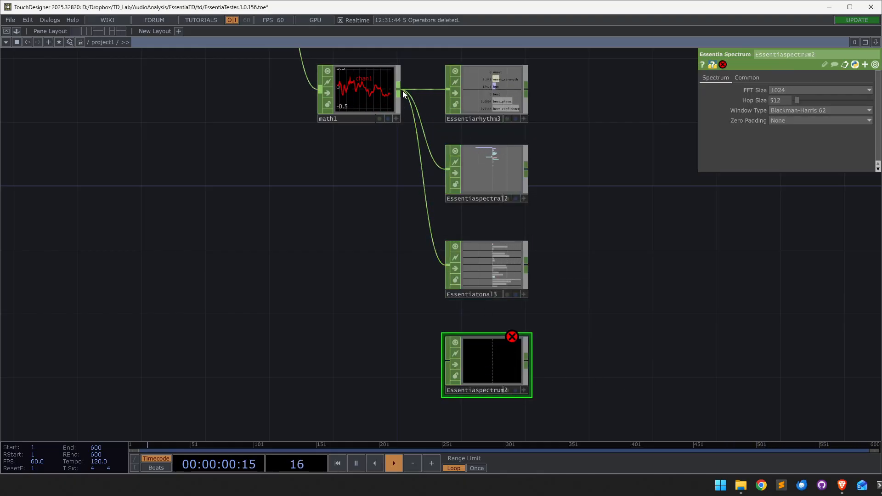
drag(399, 89, 447, 361)
drag(615, 333, 607, 234)
scroll(547, 321, up, 3)
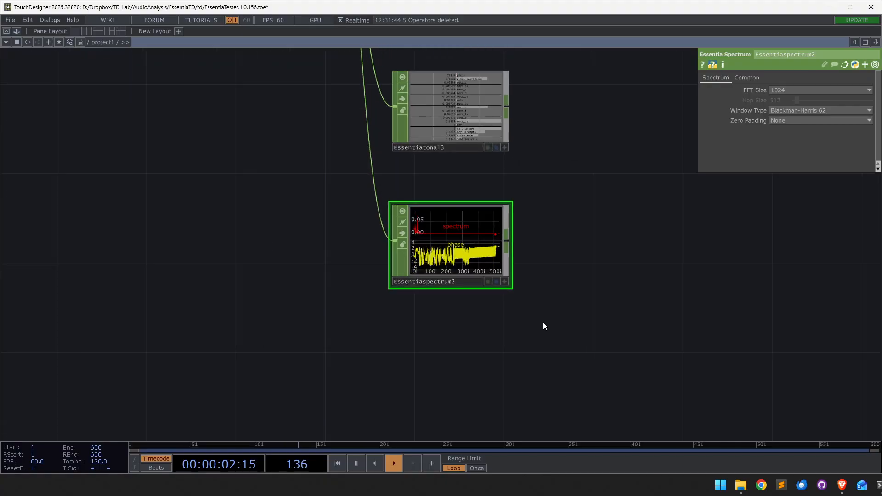
- Add an Audio Spectrum CHOP below the Essentia Spectrum node and feed it from the Math node
scroll(550, 321, down, 3)
key(Tab)
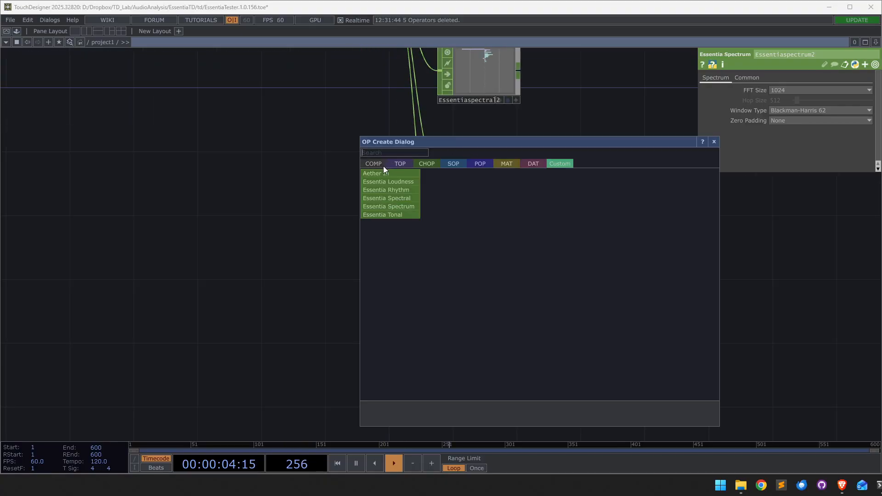
click(425, 165)
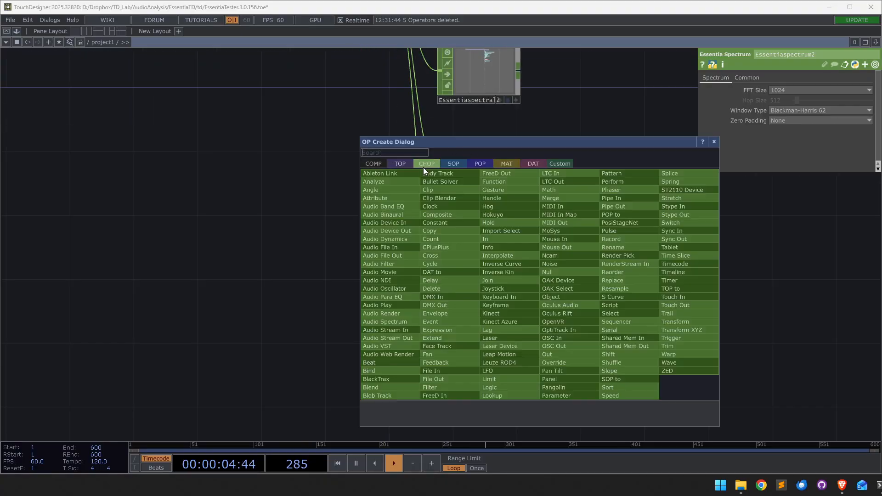
click(409, 322)
click(475, 368)
scroll(583, 336, down, 3)
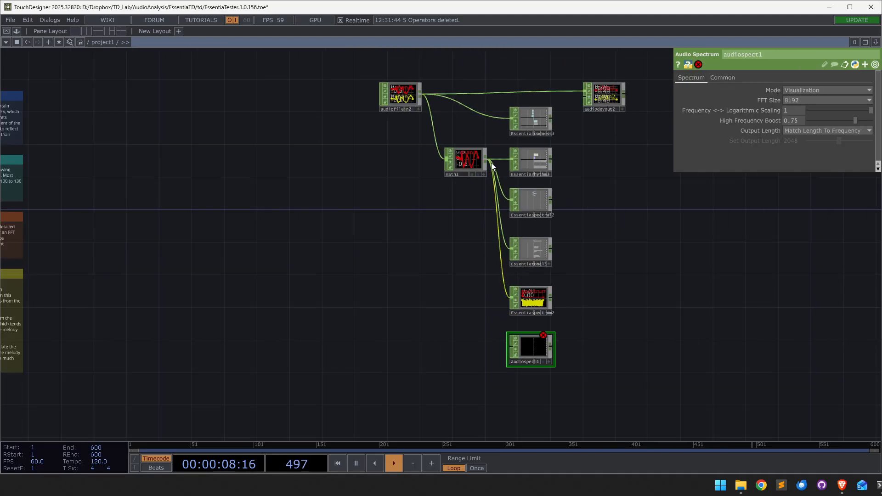
drag(487, 160, 495, 350)
scroll(528, 356, up, 5)
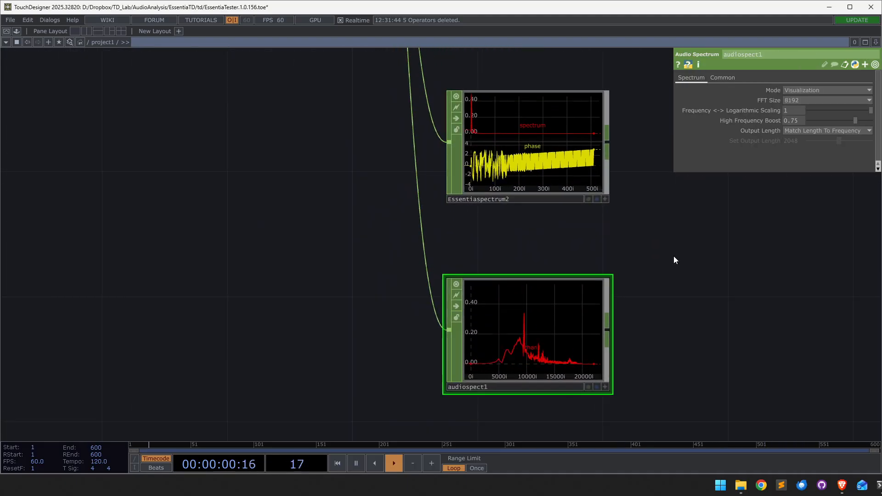
- Set the Audio Spectrum's mode to Time to Magnitude and Phase, and compare its output with the Essentia Spectrum node
click(808, 90)
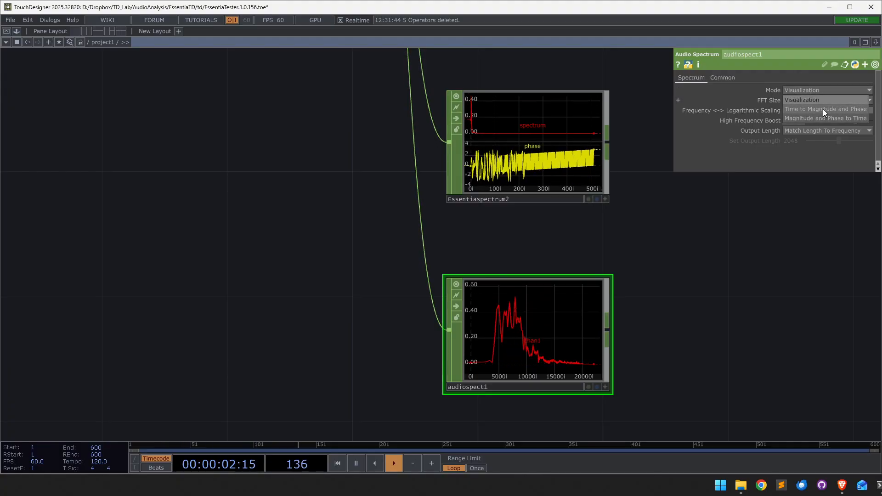
click(823, 109)
drag(660, 273, 656, 282)
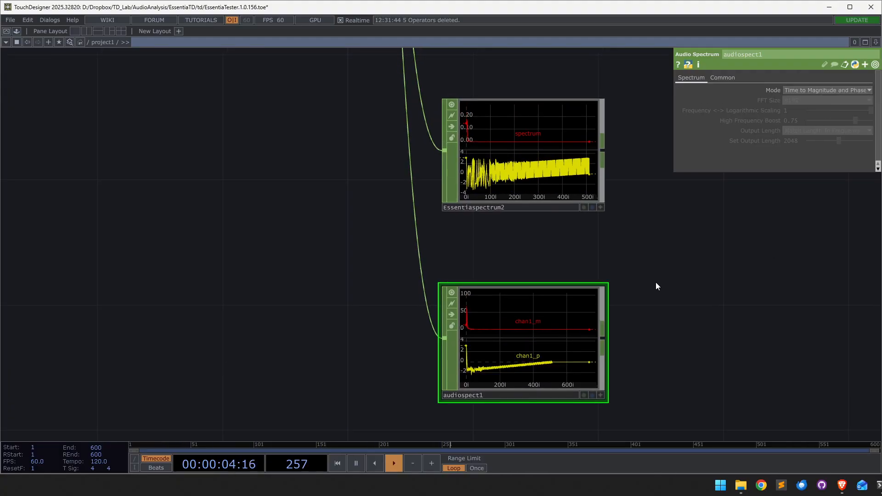
drag(374, 270, 439, 359)
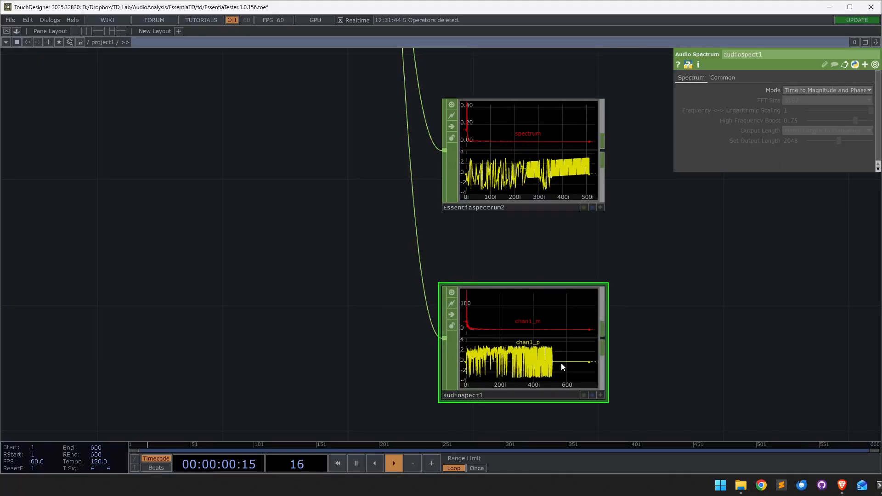
scroll(573, 218, up, 3)
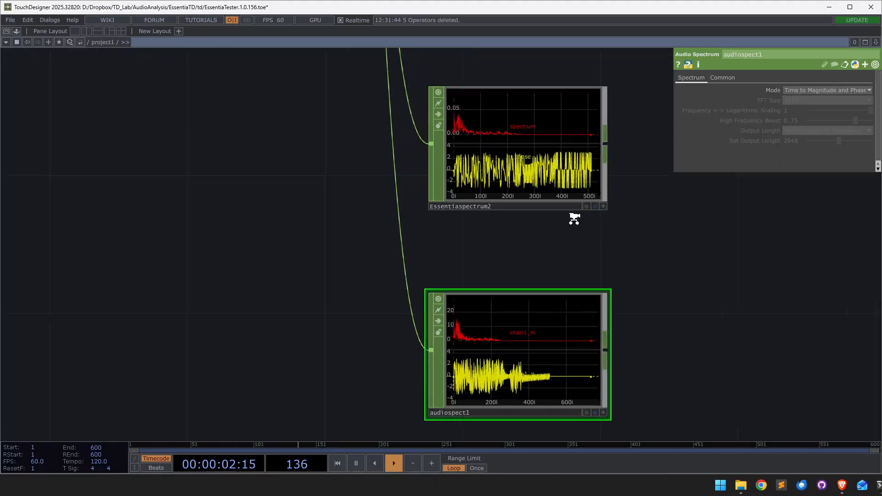
scroll(510, 242, down, 3)
drag(329, 113, 625, 260)
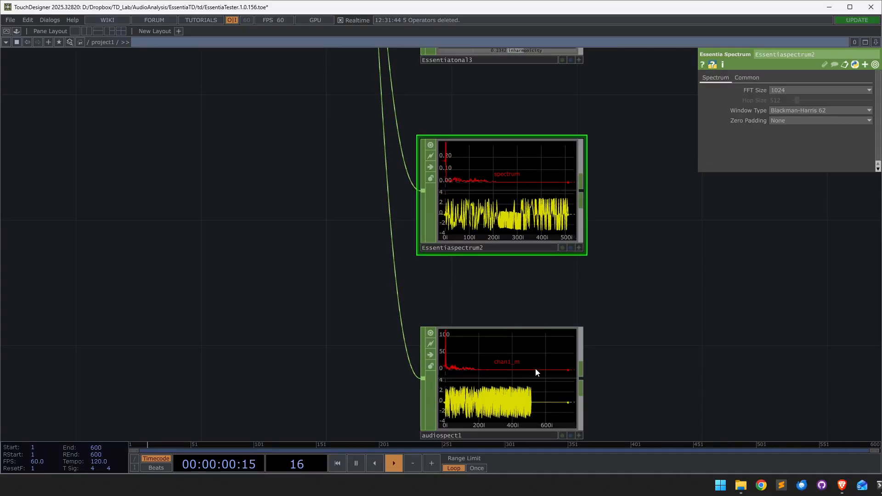
- Examine the spectrum and phase output of the Essentia Spectrum node alongside the Essentia Tonal node's channels
drag(657, 344, 658, 323)
drag(341, 289, 358, 327)
scroll(359, 326, down, 2)
drag(572, 229, 382, 339)
scroll(580, 290, down, 3)
drag(581, 292, 302, 417)
scroll(558, 271, up, 2)
scroll(592, 335, up, 4)
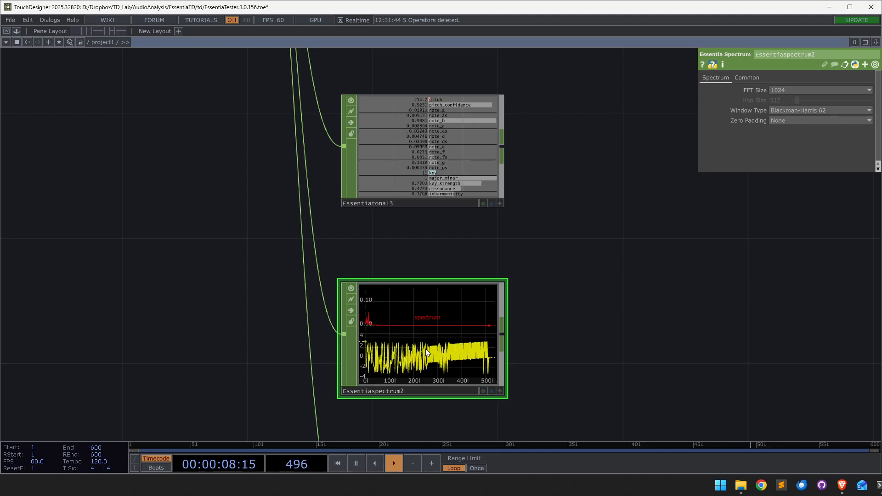
scroll(611, 324, down, 6)
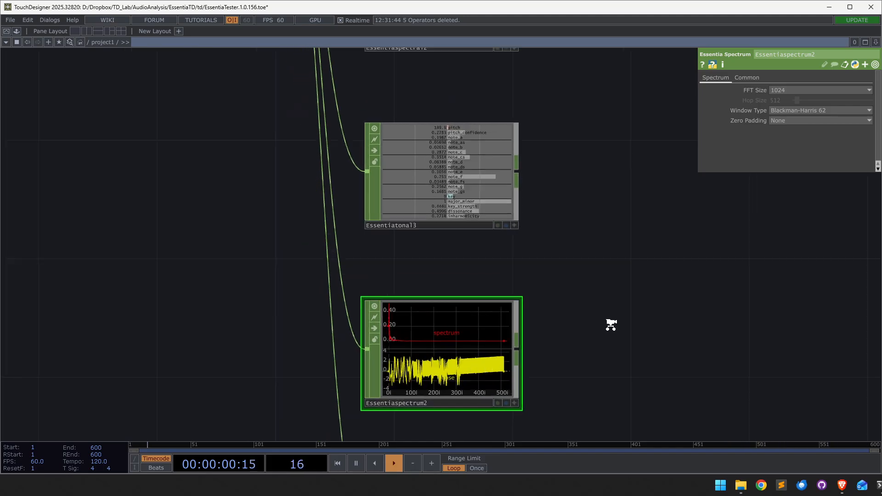
- Delete the Audio Spectrum node below the Essentia Spectrum node
drag(612, 333, 608, 370)
click(526, 425)
key(Delete)
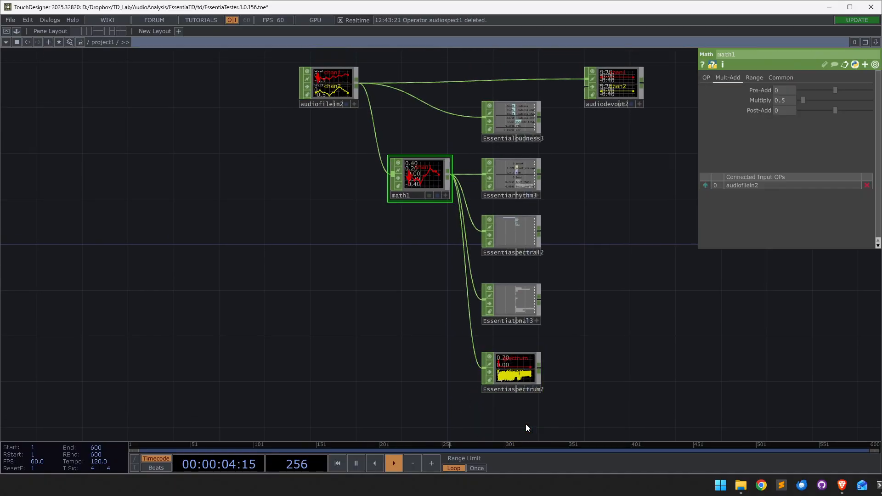
- Review the five Essentia operators of the new network together, and look over the example network's Realtime mode section
drag(562, 114, 543, 83)
right_drag(550, 104, 468, 412)
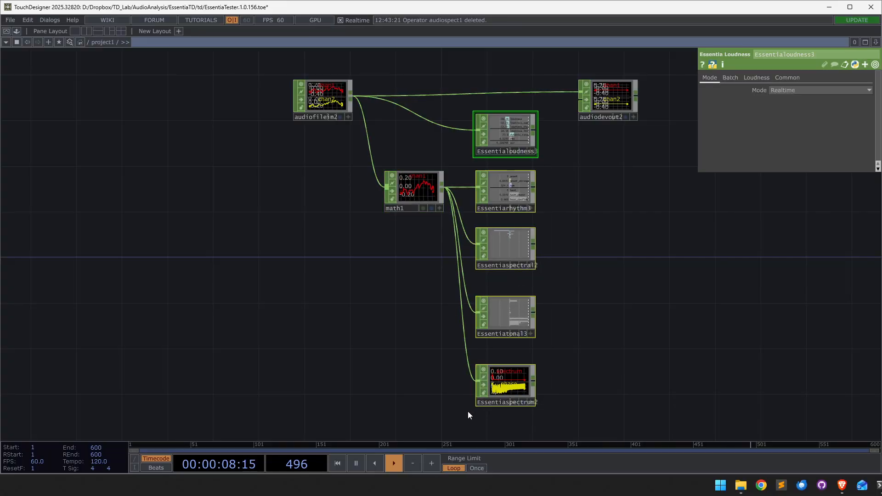
scroll(739, 283, down, 5)
click(437, 293)
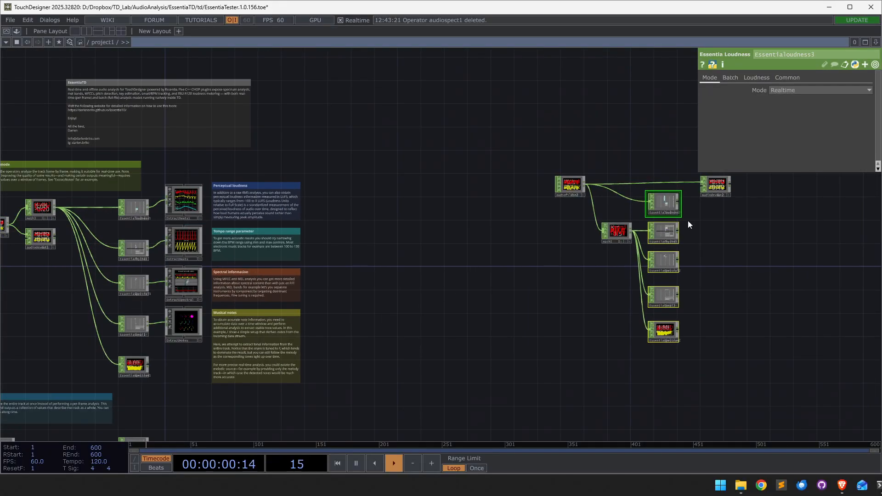
scroll(707, 204, up, 3)
drag(416, 150, 432, 157)
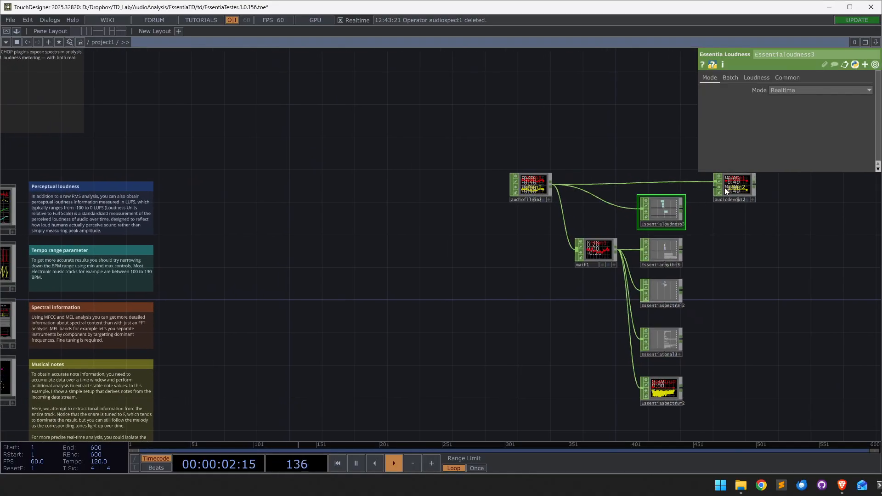
drag(356, 295, 733, 386)
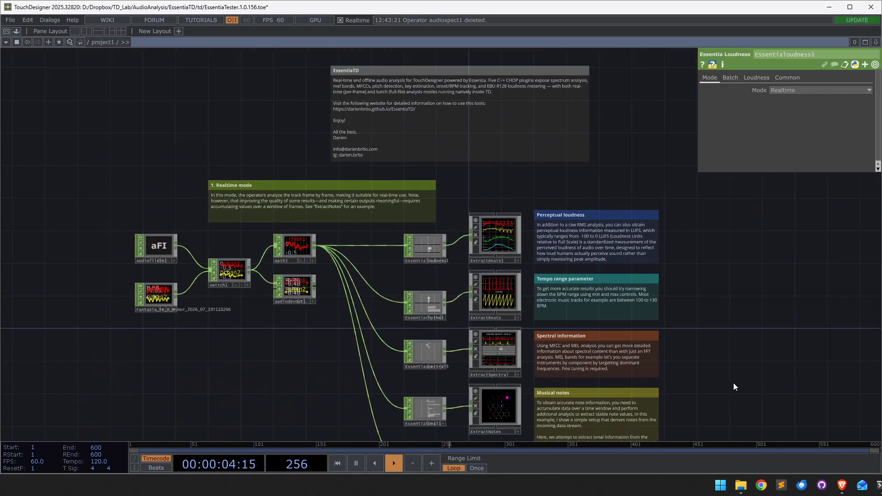
drag(284, 333, 266, 320)
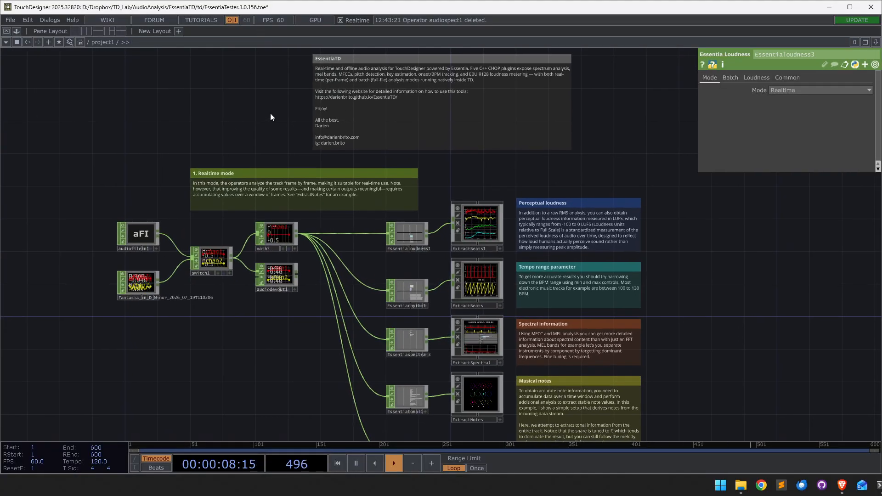
drag(196, 113, 244, 63)
scroll(234, 171, up, 2)
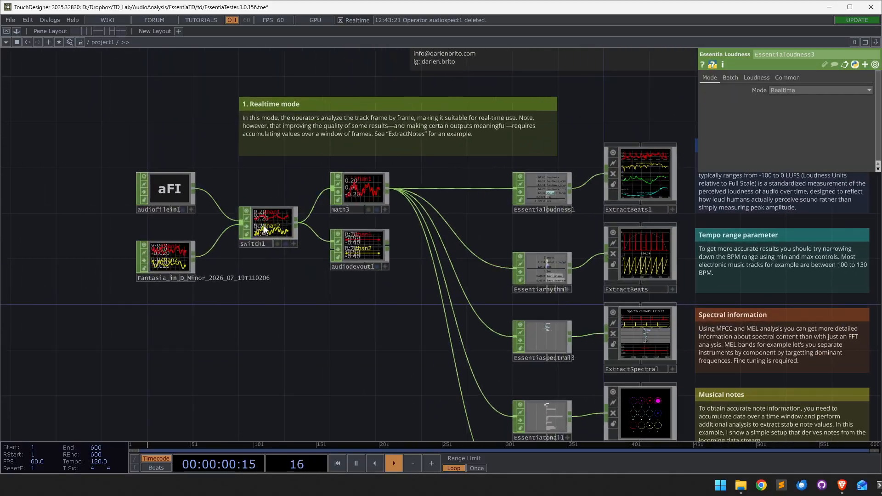
- Set the Realtime mode Switch to index 1 for the Fantasia input, and keep the Audio Device Out volume at 0
click(263, 225)
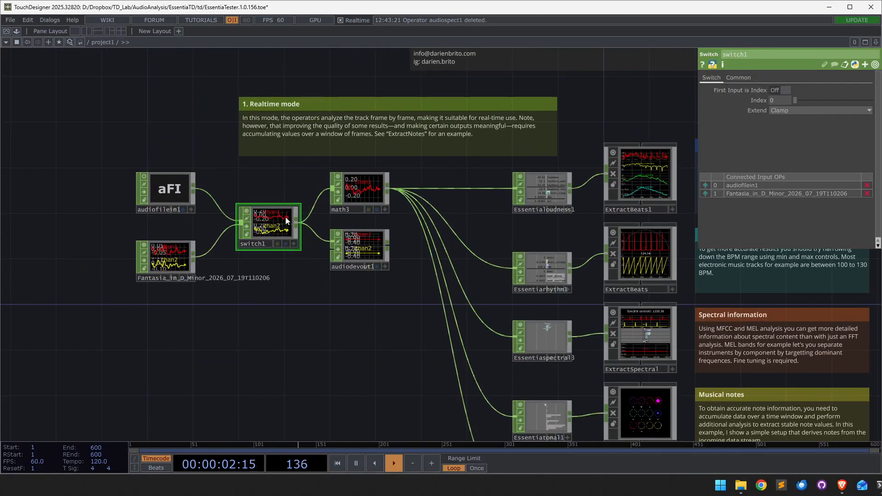
click(368, 252)
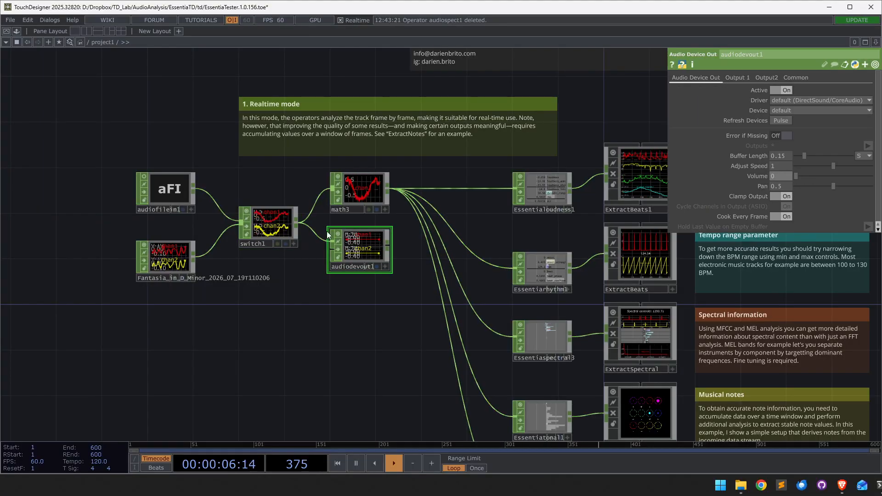
click(269, 226)
click(803, 101)
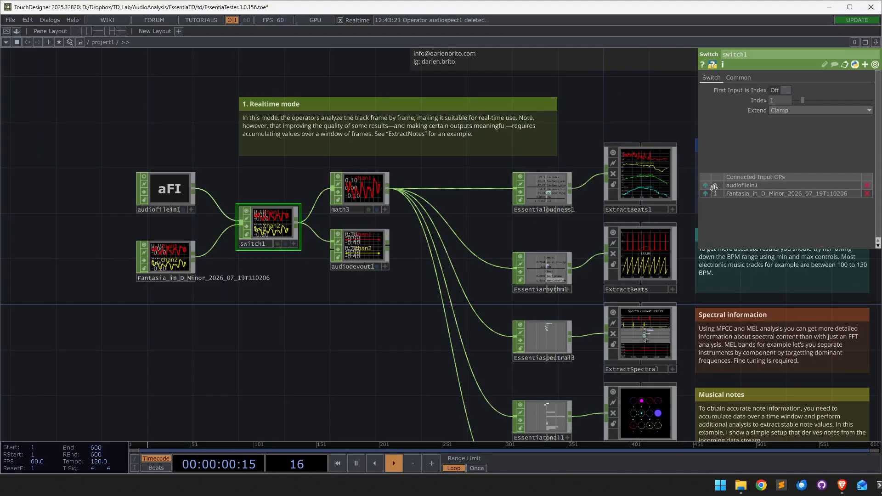
click(358, 251)
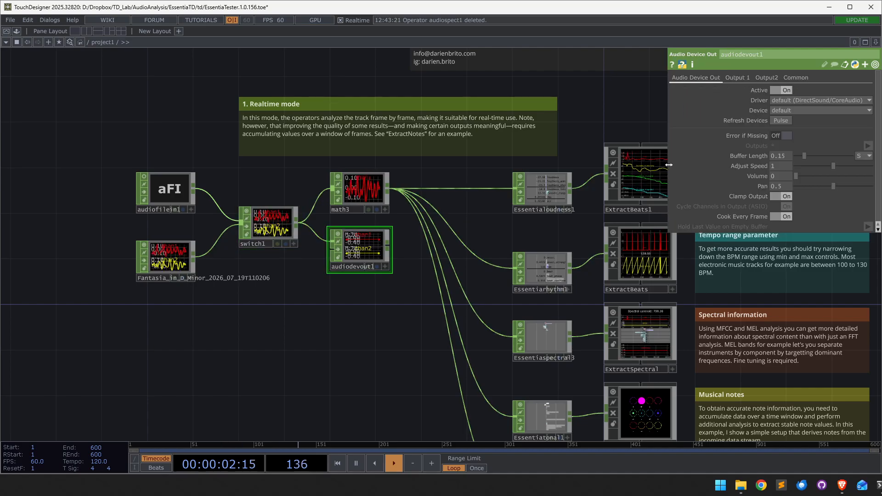
mouse_move(795, 176)
mouse_down()
mouse_move(810, 176)
mouse_move(784, 177)
mouse_up()
- Set the Realtime mode Switch back to index 0 so it passes the audiofilein1 track
right_click(504, 238)
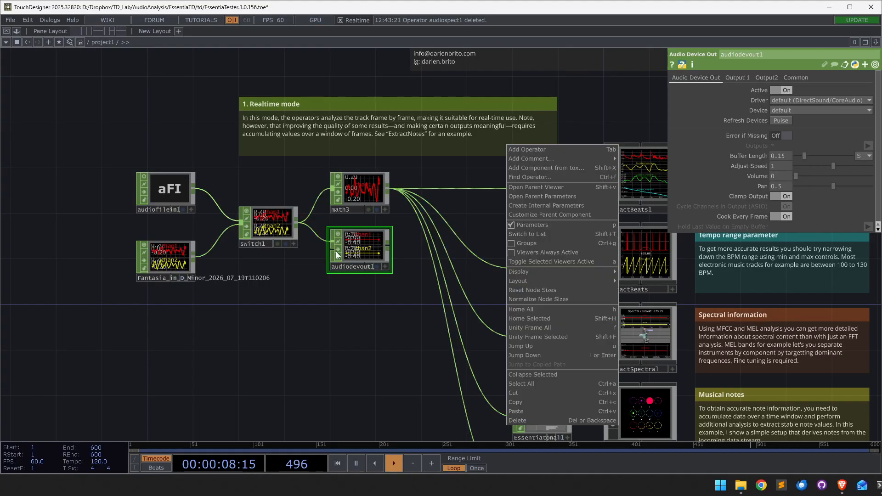
click(276, 229)
drag(800, 100, 795, 100)
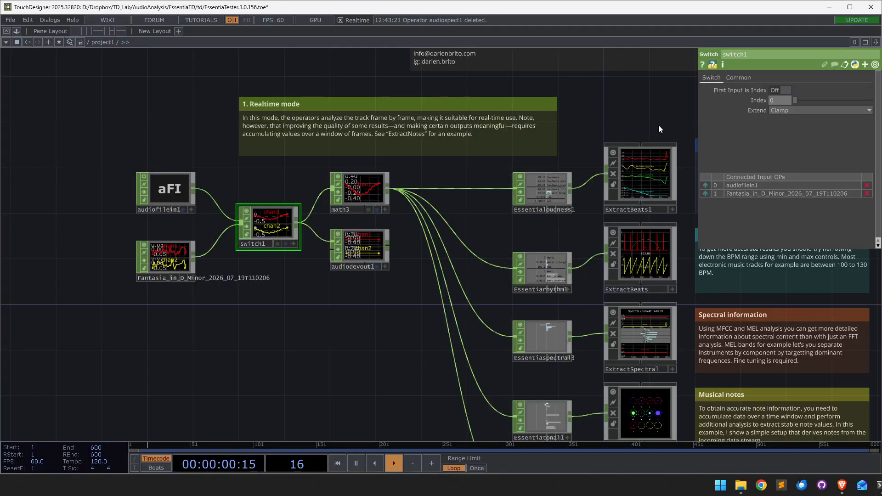
- Examine the example's Essentia Loudness and Rhythm nodes and the loudness, beat and tempo graphs they drive
drag(657, 125, 526, 114)
scroll(639, 186, up, 2)
scroll(638, 186, up, 5)
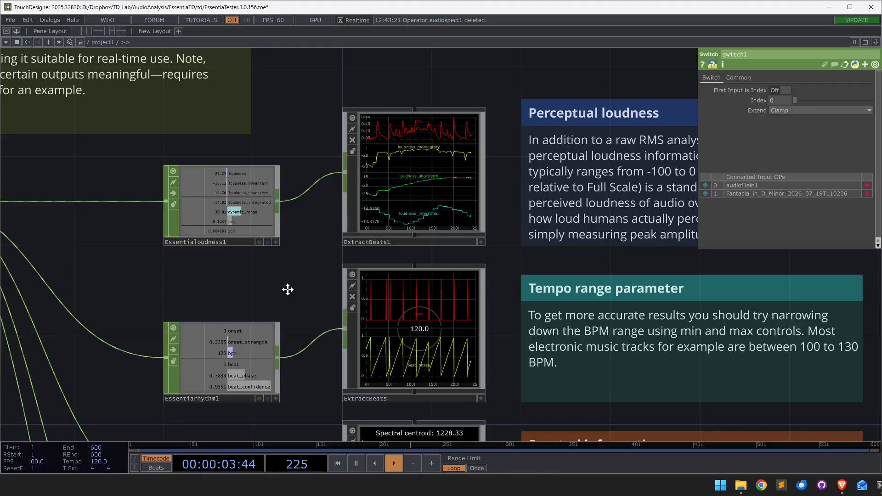
drag(287, 290, 284, 274)
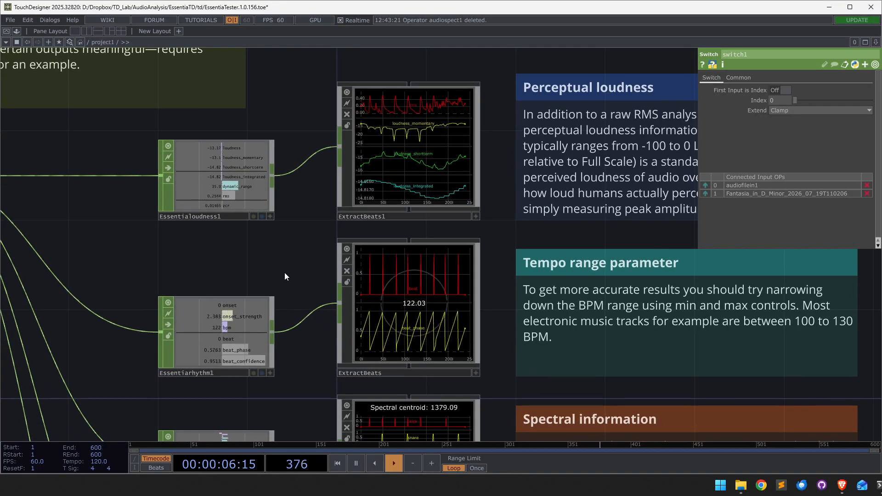
scroll(306, 288, up, 2)
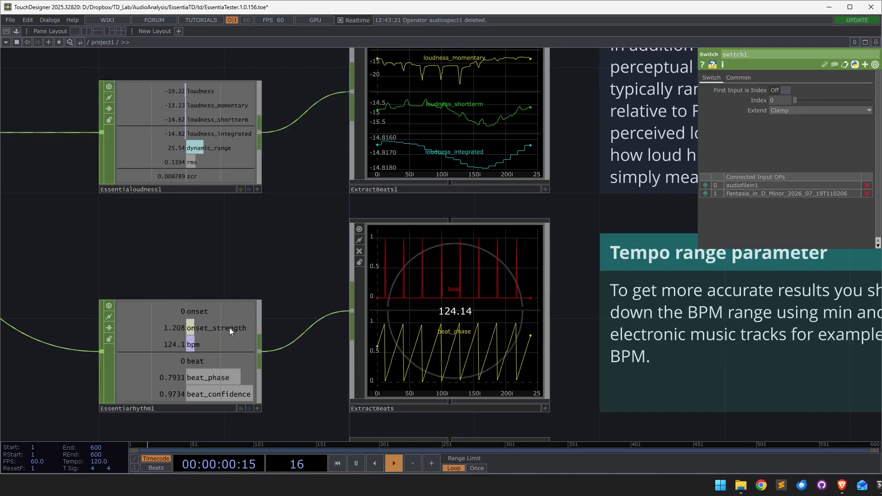
scroll(334, 281, down, 2)
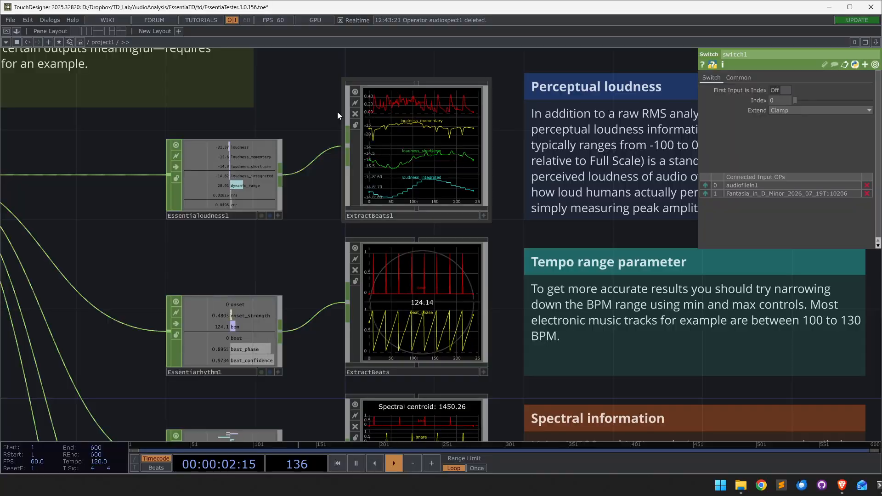
scroll(337, 111, up, 2)
scroll(420, 152, down, 4)
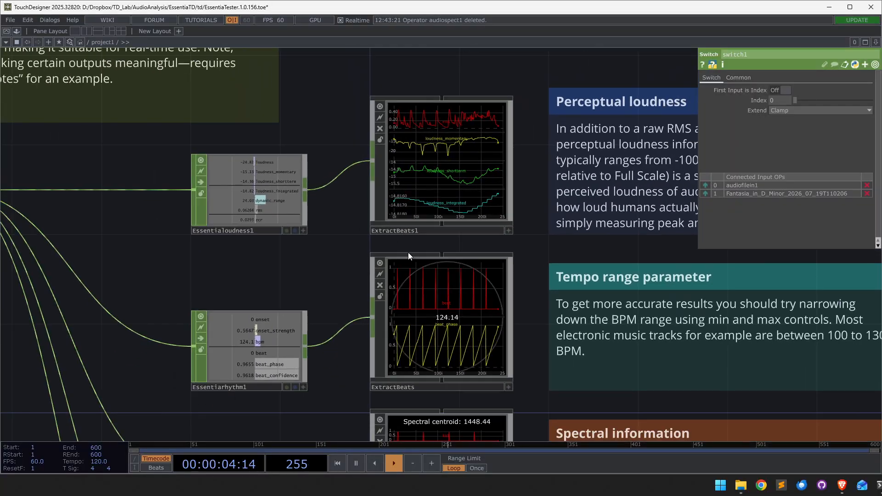
- Rename the ExtractBeats1 container connected to the Essentia Loudness node as ExtractLoudness
scroll(408, 253, up, 4)
click(388, 222)
drag(384, 225, 428, 226)
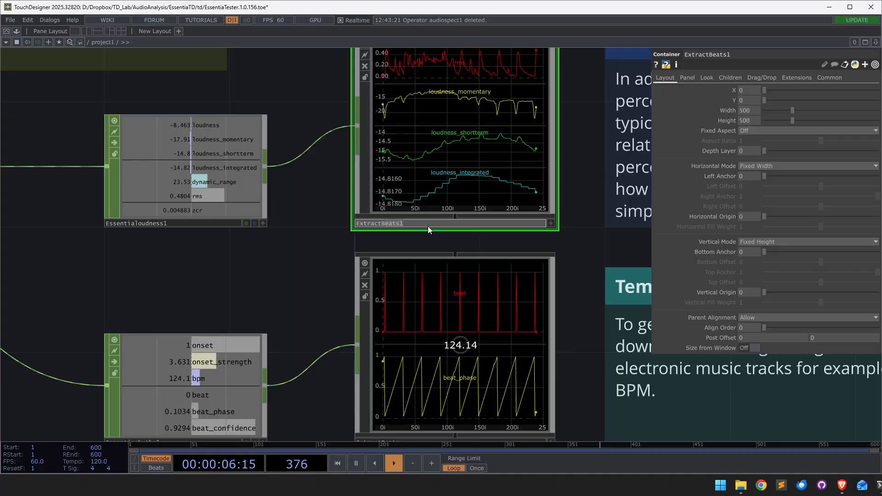
key(BackSpace)
text(Loudness)
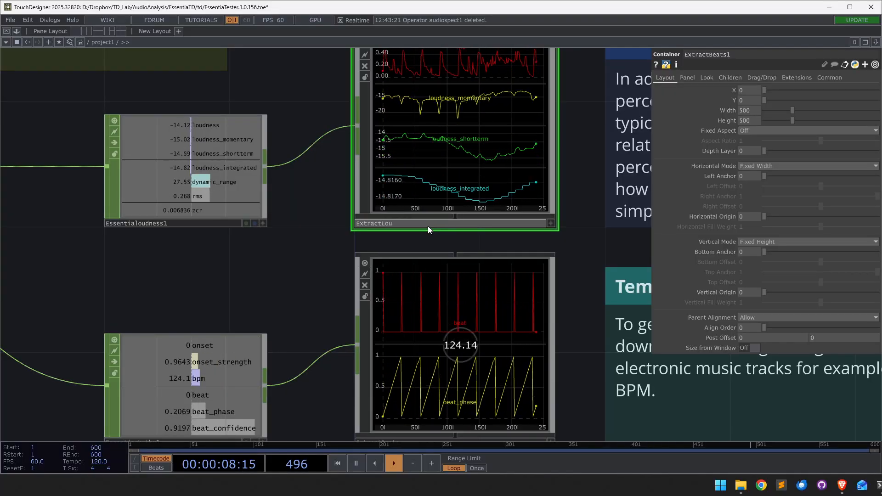
key(Return)
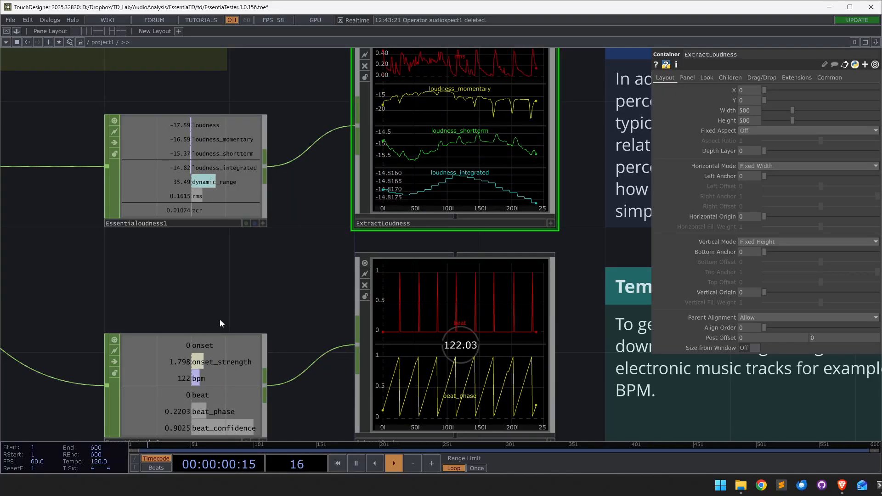
- Examine the ExtractSpectral container's kick, snare and mel band graphs and the ExtractNotes container's note display
drag(220, 319, 246, 349)
scroll(370, 242, down, 1)
scroll(371, 243, down, 2)
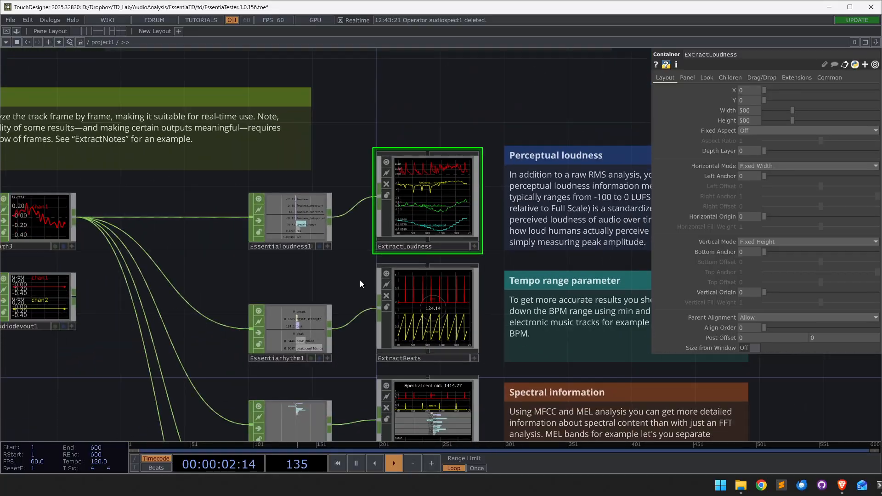
drag(361, 261, 358, 144)
scroll(364, 338, up, 1)
scroll(364, 338, up, 2)
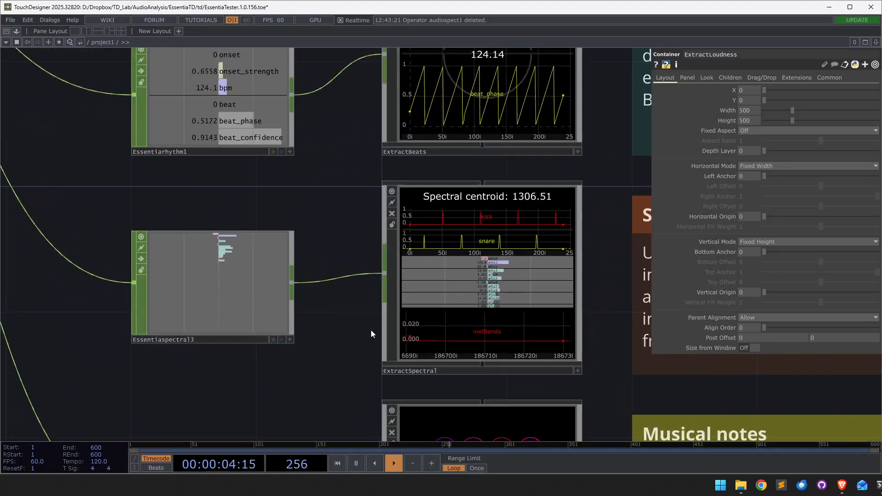
scroll(352, 307, down, 2)
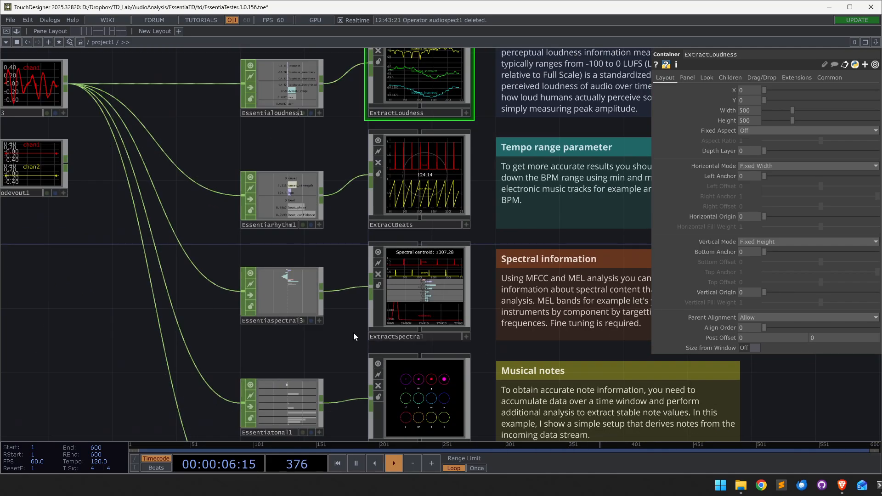
drag(354, 304, 370, 163)
scroll(449, 249, up, 2)
scroll(449, 250, up, 1)
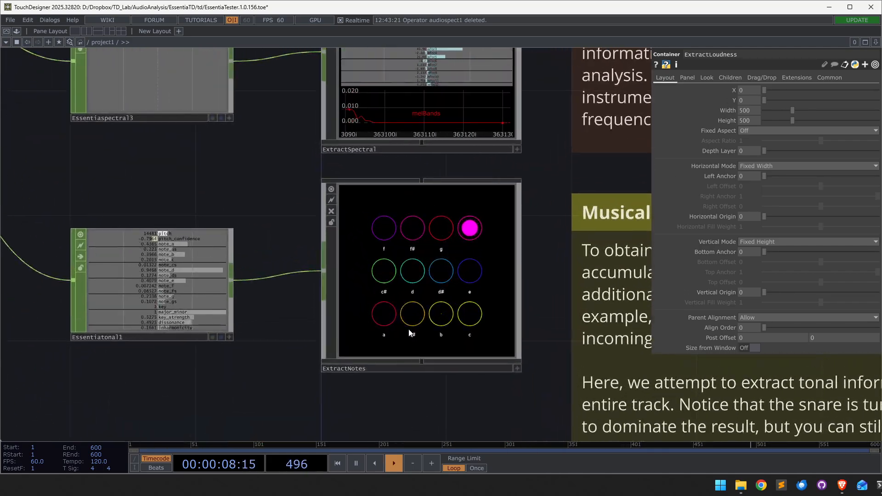
drag(273, 248, 396, 311)
scroll(396, 310, down, 3)
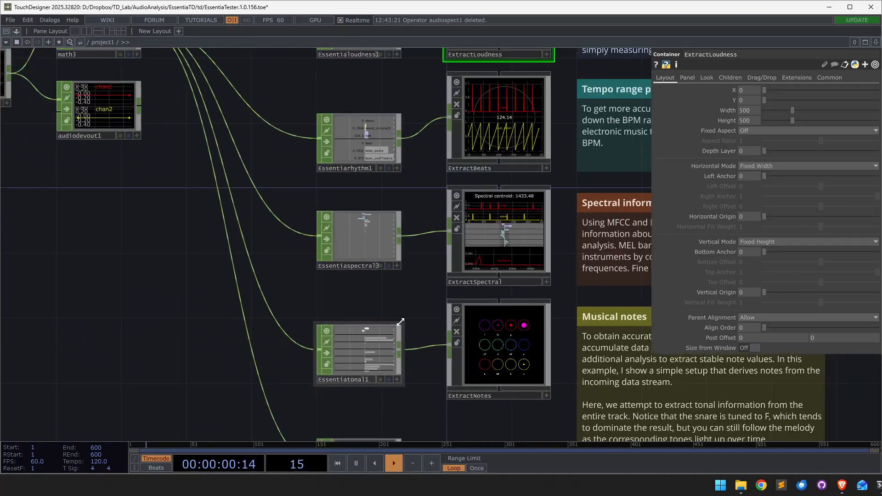
- Raise the example's Audio Device Out volume to about 0.3 while watching ExtractNotes, and return it to 0
click(205, 159)
scroll(529, 360, up, 4)
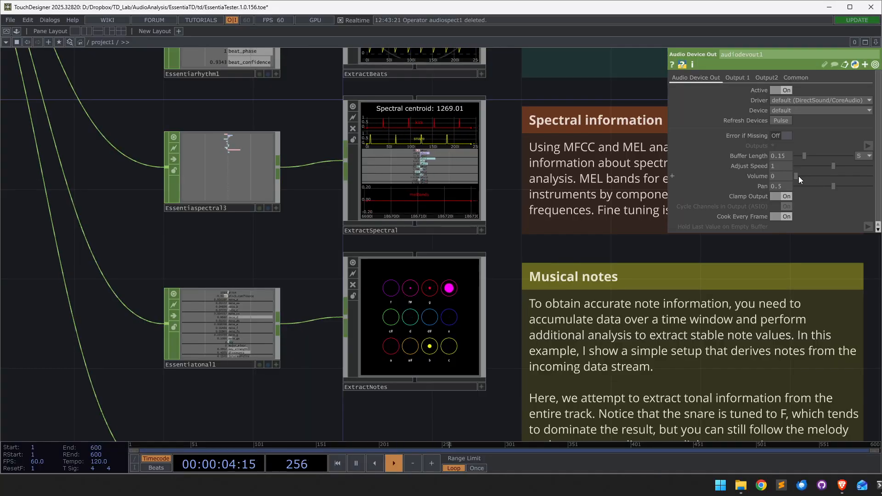
drag(799, 175, 822, 176)
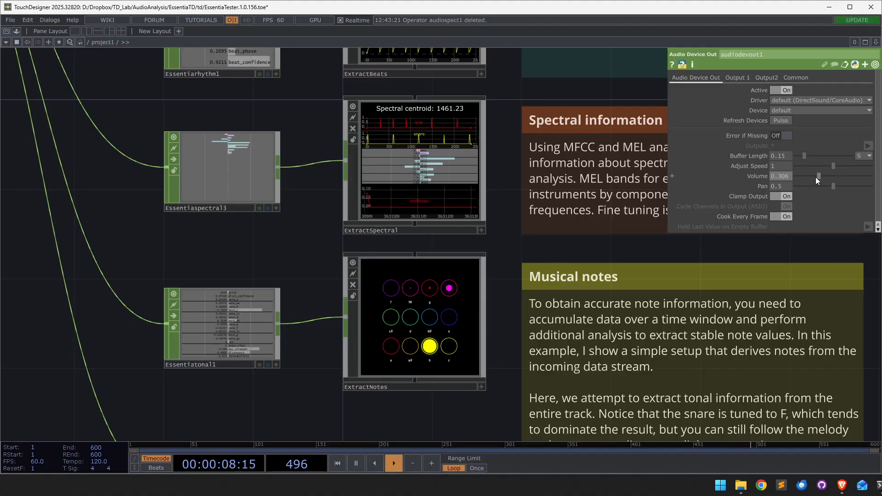
drag(815, 177, 788, 177)
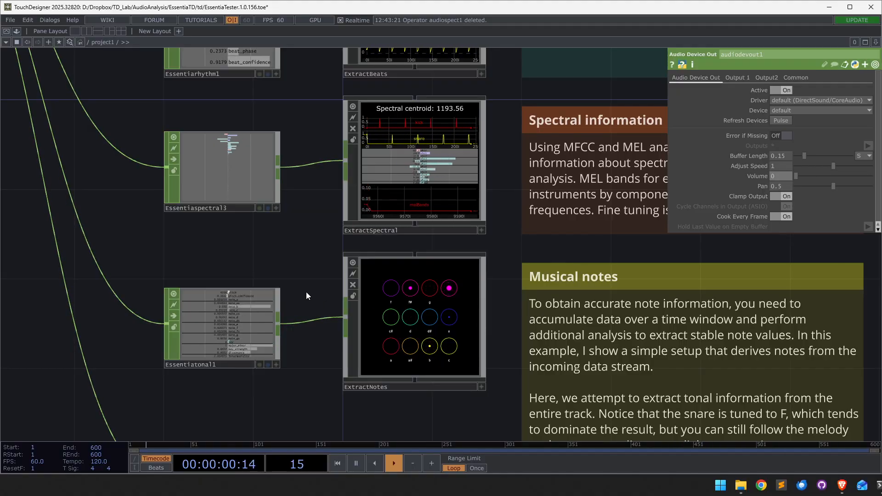
- Set the Realtime mode Switch to index 1 to feed the Fantasia recording into the analysis
scroll(345, 286, down, 5)
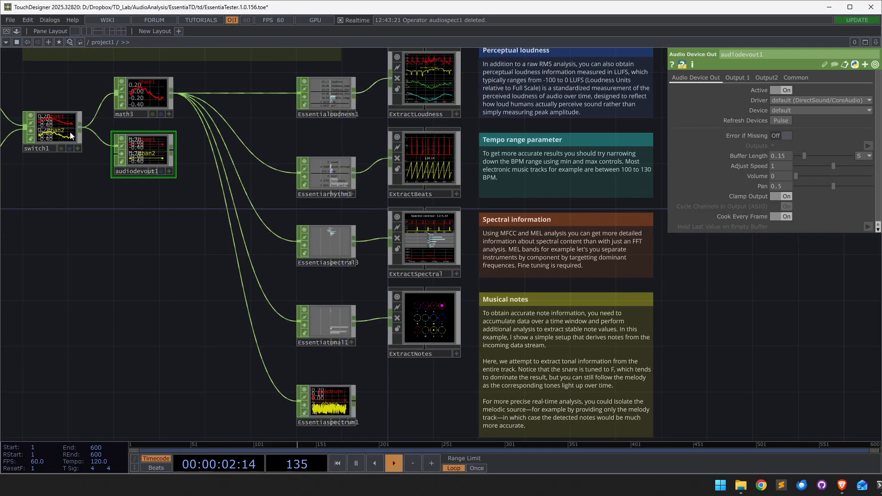
click(52, 130)
click(783, 101)
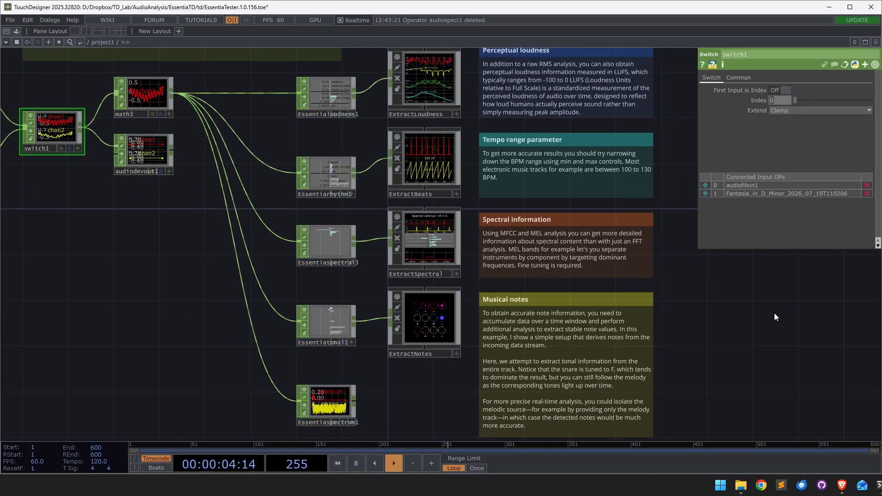
text(1)
key(Return)
- Raise the example's Audio Device Out volume to about 0.26 and watch the notes light up in ExtractNotes
click(161, 150)
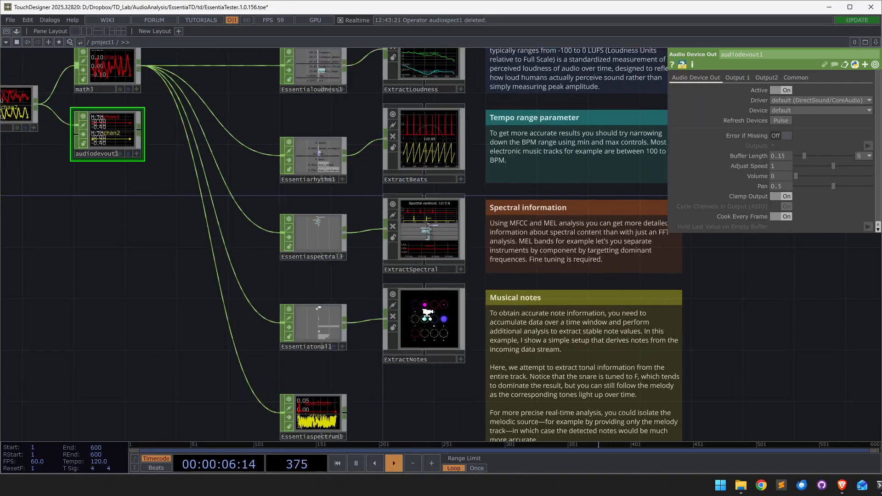
scroll(432, 315, up, 5)
drag(814, 176, 816, 177)
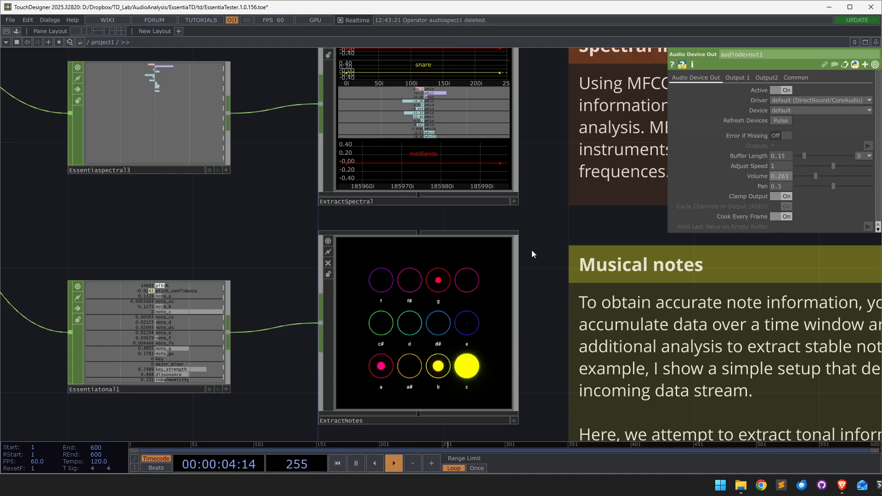
- Lower the Audio Device Out volume to about 0.14, and bring it down to 0
drag(815, 177, 806, 178)
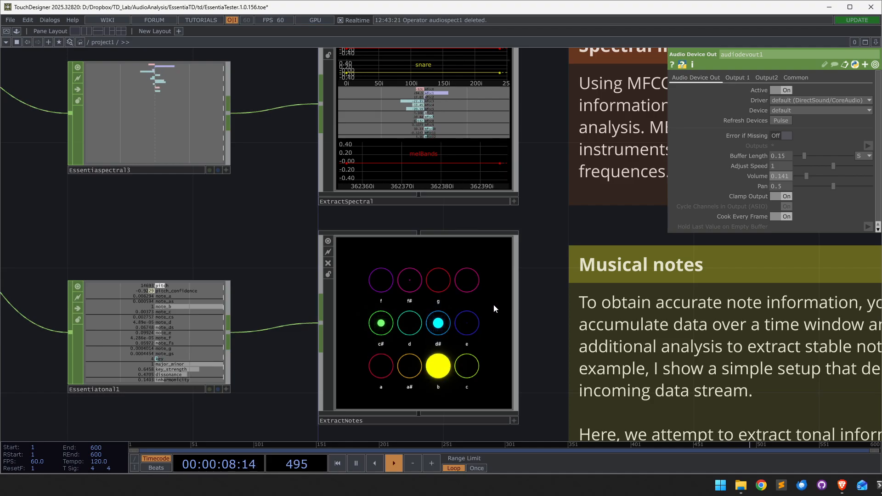
drag(805, 178, 753, 176)
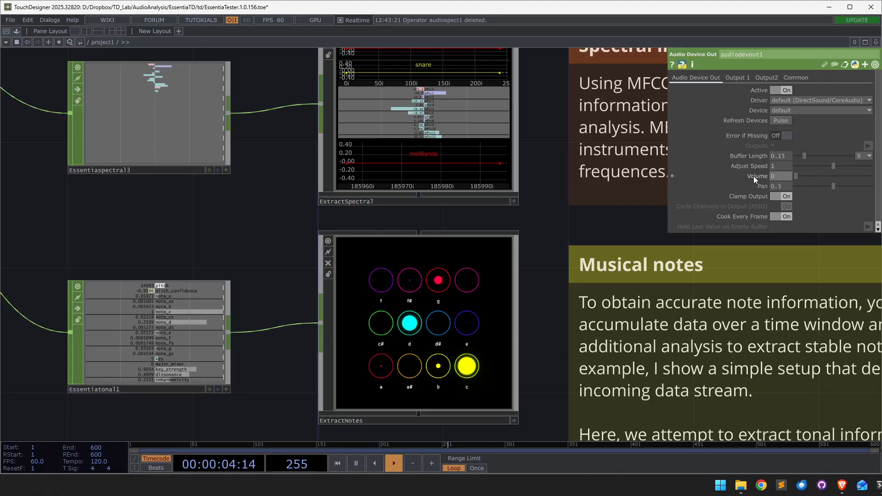
- Review the complete Realtime mode network with its notes, and examine the layout of the Batch mode network below it
scroll(421, 253, down, 5)
scroll(452, 411, down, 3)
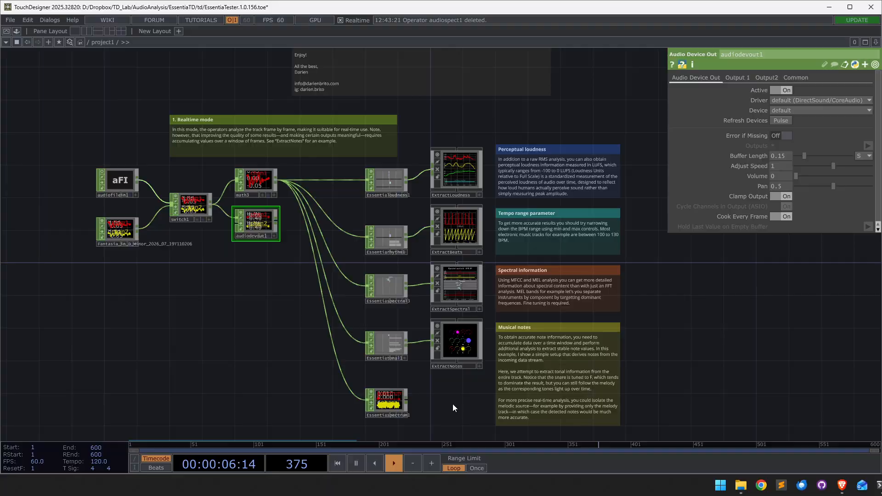
scroll(308, 330, up, 4)
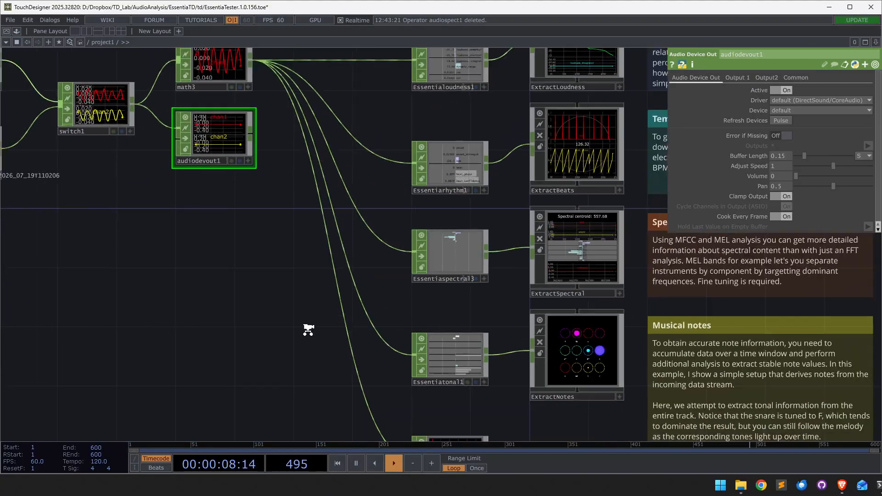
scroll(307, 330, down, 2)
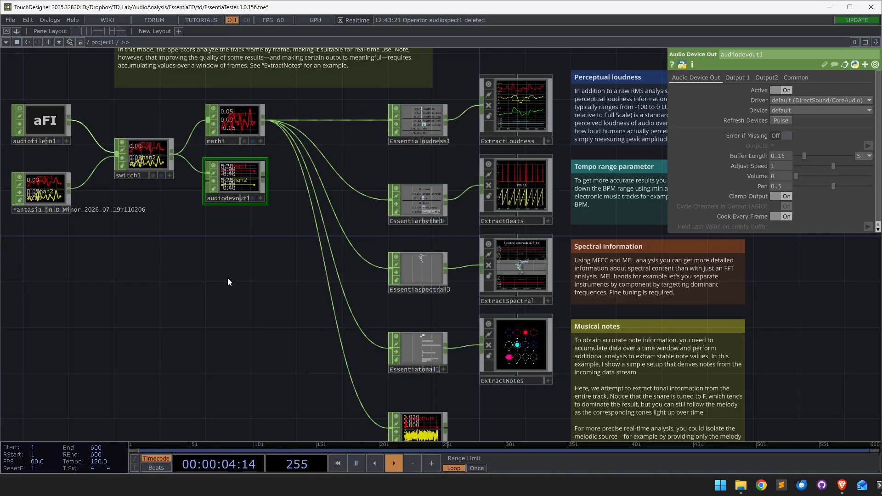
drag(257, 294, 246, 308)
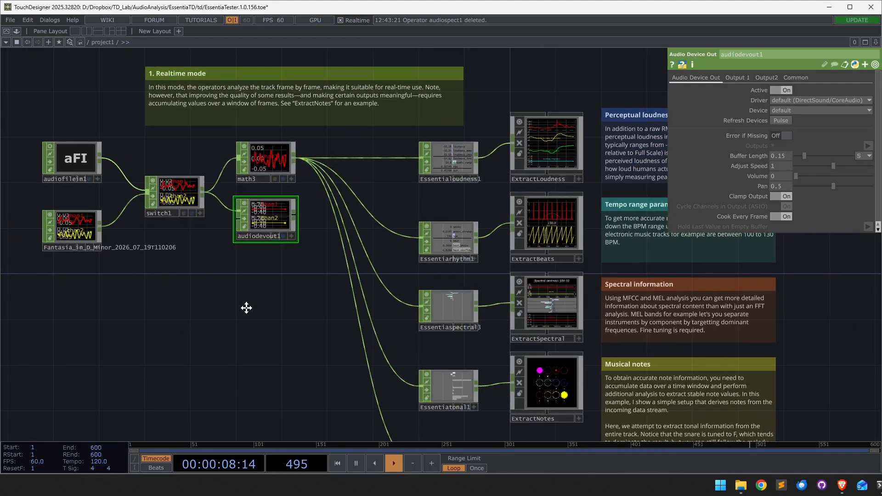
scroll(253, 303, down, 3)
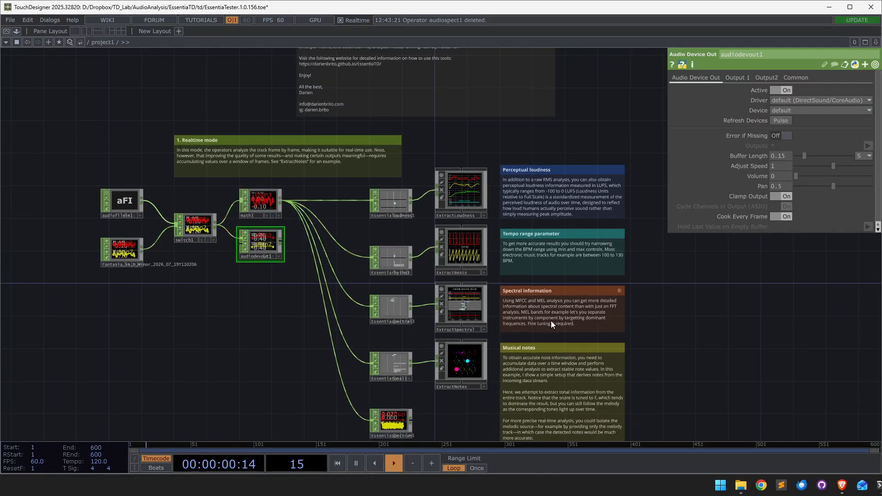
drag(261, 353, 251, 325)
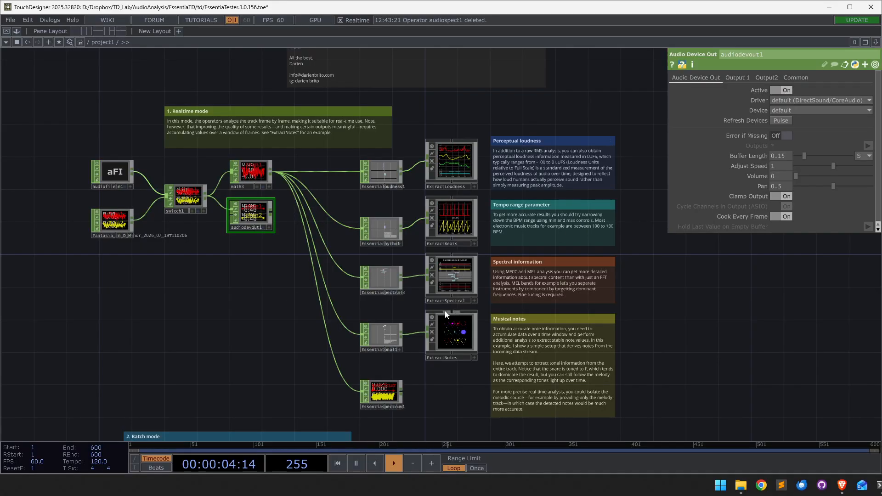
drag(279, 355, 441, 121)
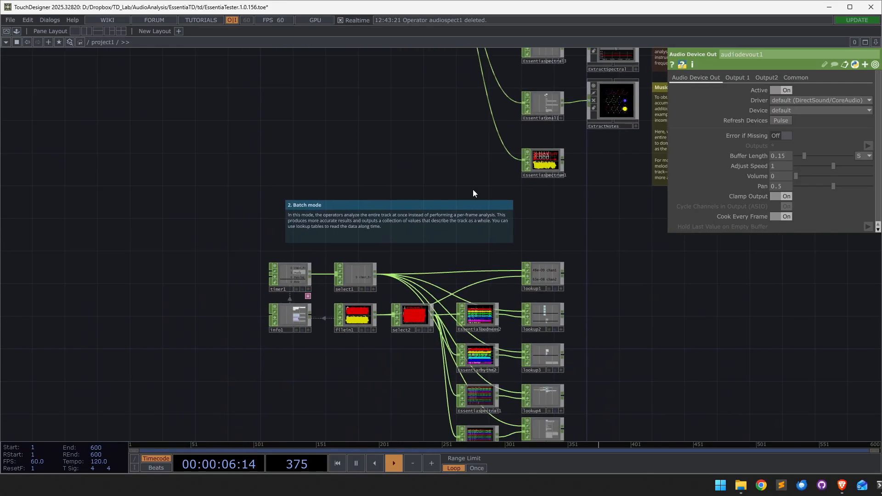
drag(593, 313, 554, 211)
scroll(569, 258, up, 3)
drag(574, 240, 575, 289)
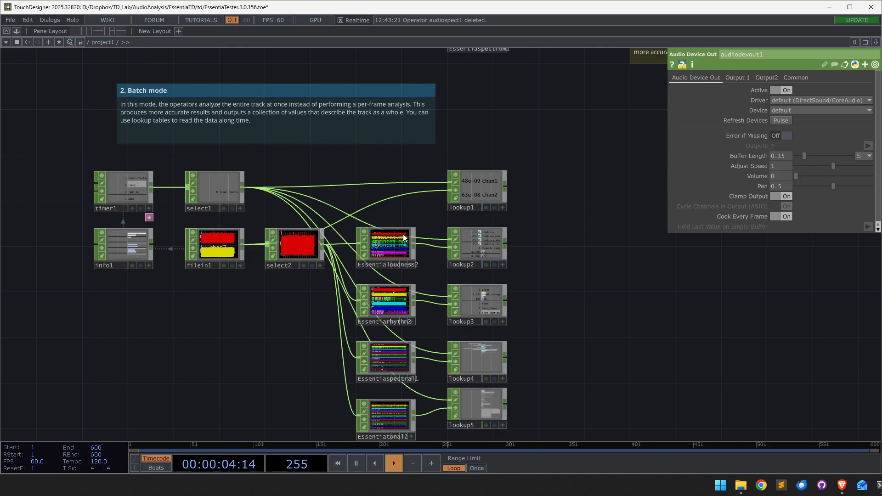
- Add an Essentia Rhythm operator beside the Batch mode network and show its Mode options
key(Tab)
click(606, 183)
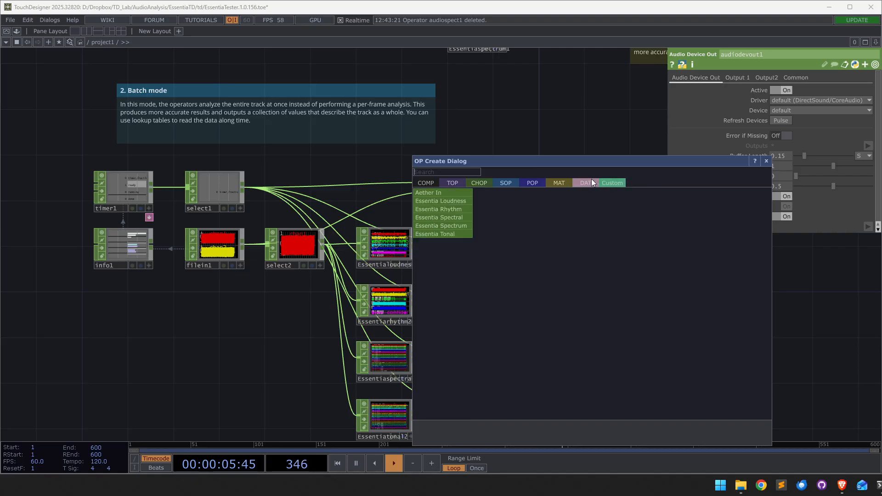
click(454, 209)
click(601, 281)
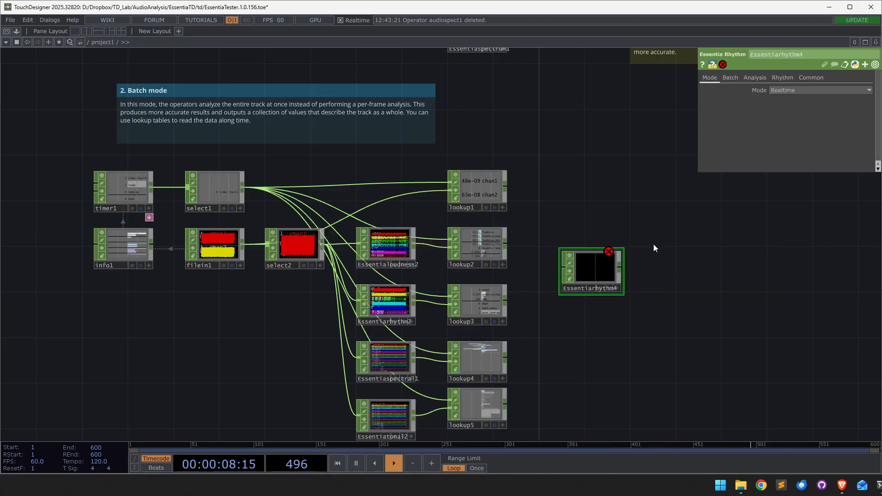
click(780, 91)
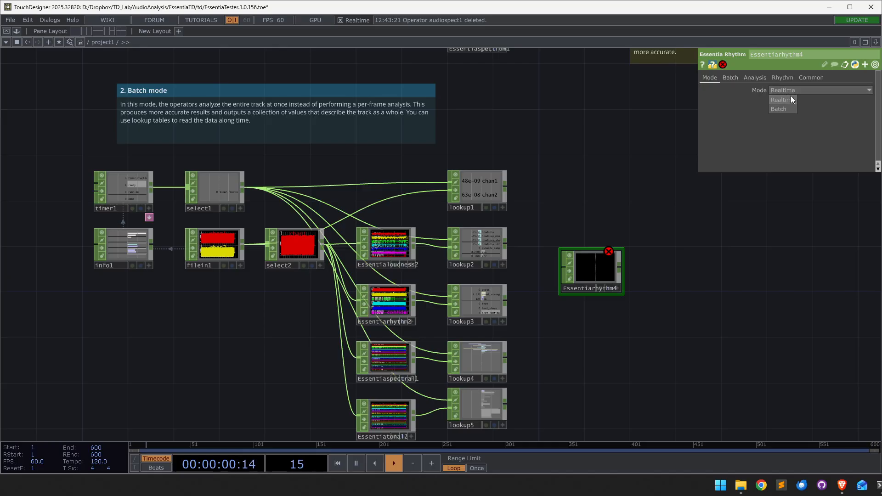
- Compare with the Realtime mode operators, and delete the extra Essentia Rhythm operator beside the Batch mode network
scroll(587, 351, down, 3)
drag(635, 142, 582, 377)
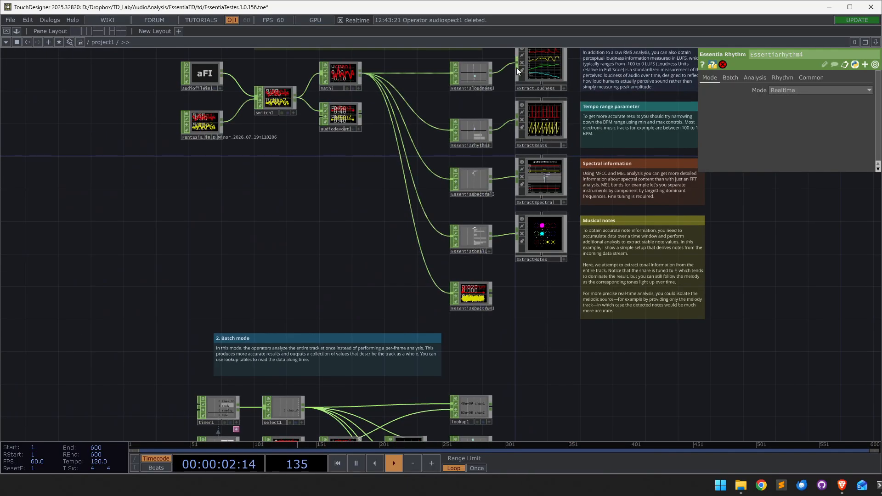
scroll(466, 95, up, 2)
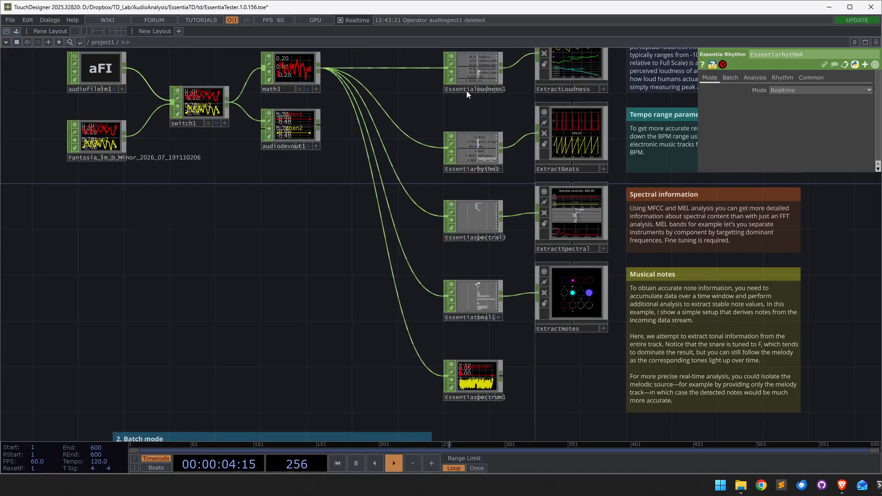
drag(563, 307, 559, 4)
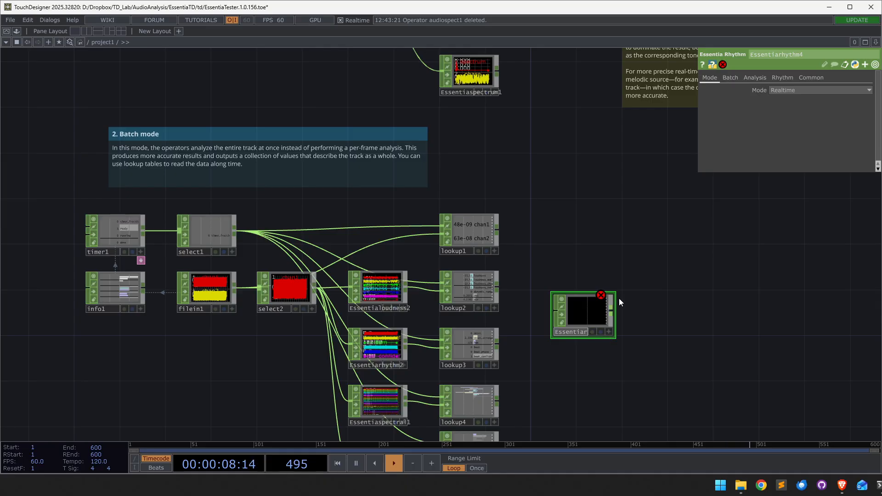
key(Delete)
- Show the parameters of the File In operator in the Batch mode network, and undo the accidental node resize
scroll(186, 335, up, 2)
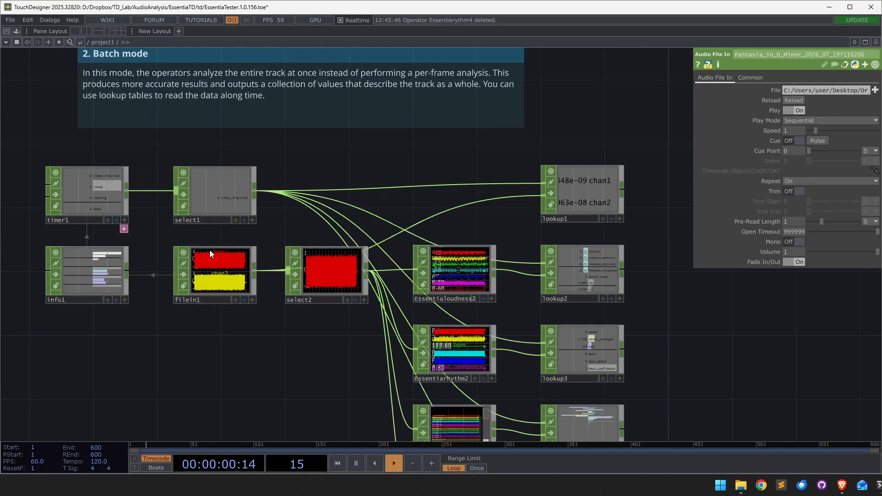
click(211, 251)
drag(256, 212, 328, 205)
key(ctrl+z)
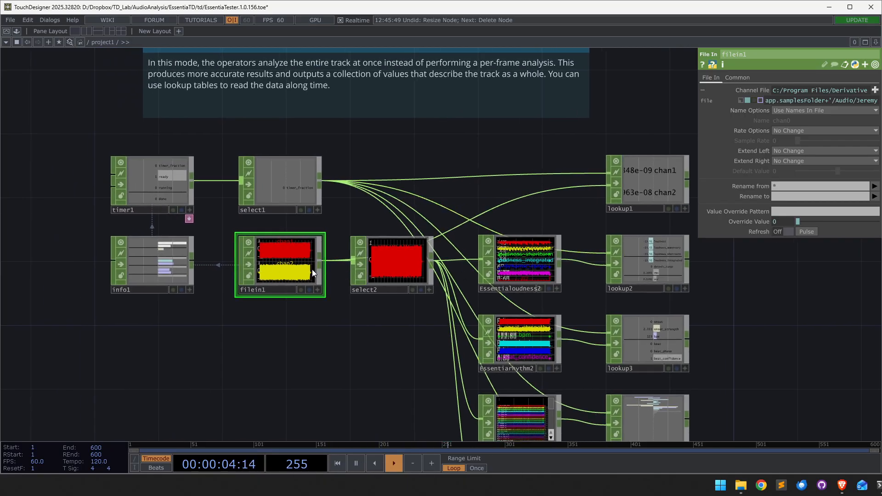
- Inspect the Mode and Batch settings of the Essentia Loudness operator in the Batch mode network
click(525, 260)
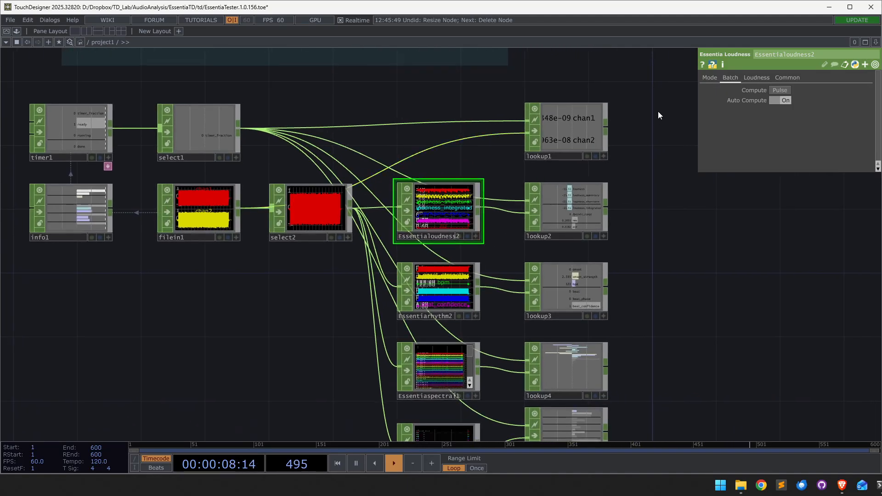
click(710, 78)
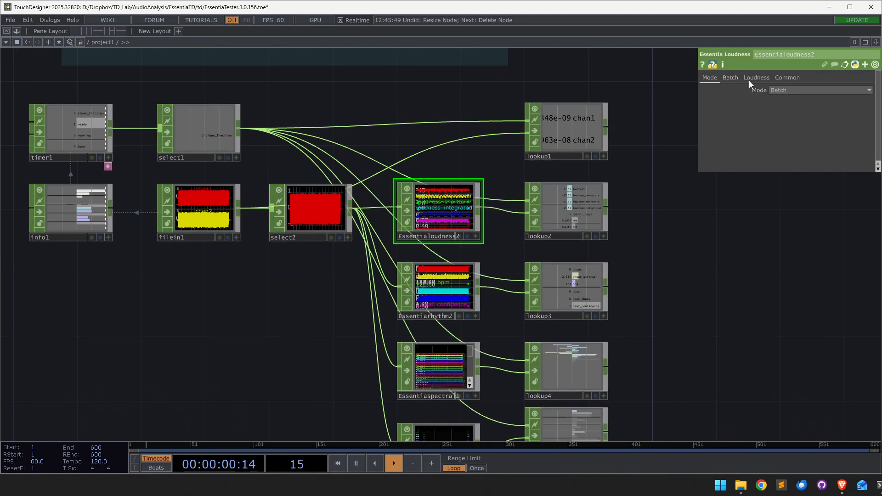
click(732, 78)
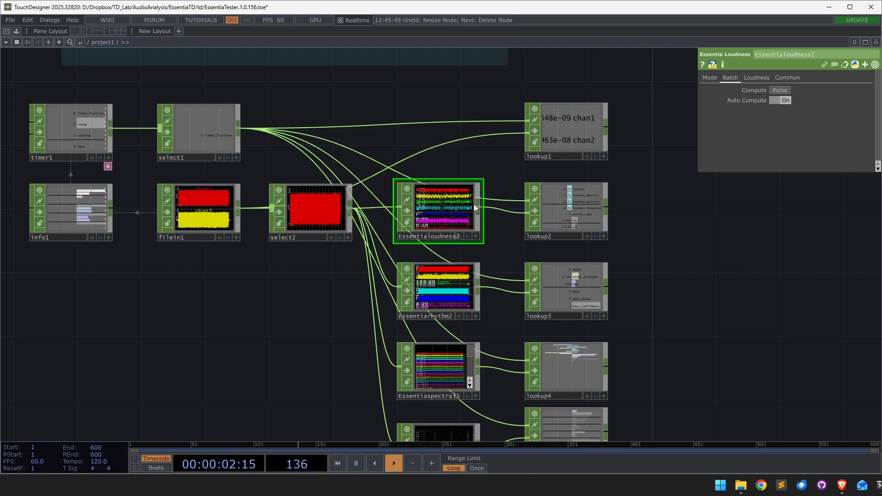
- Examine the whole-track graphs of the Batch mode loudness, rhythm, spectral and tonal operators and their lookup outputs
scroll(437, 208, up, 8)
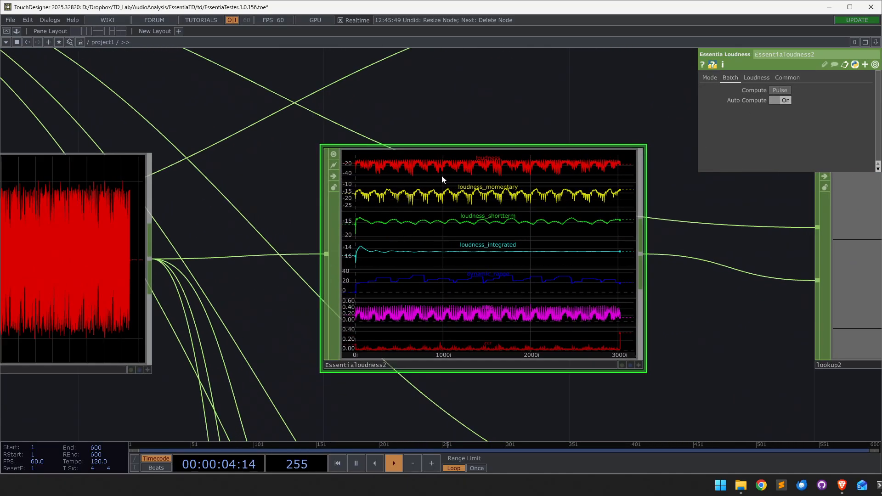
scroll(412, 225, down, 8)
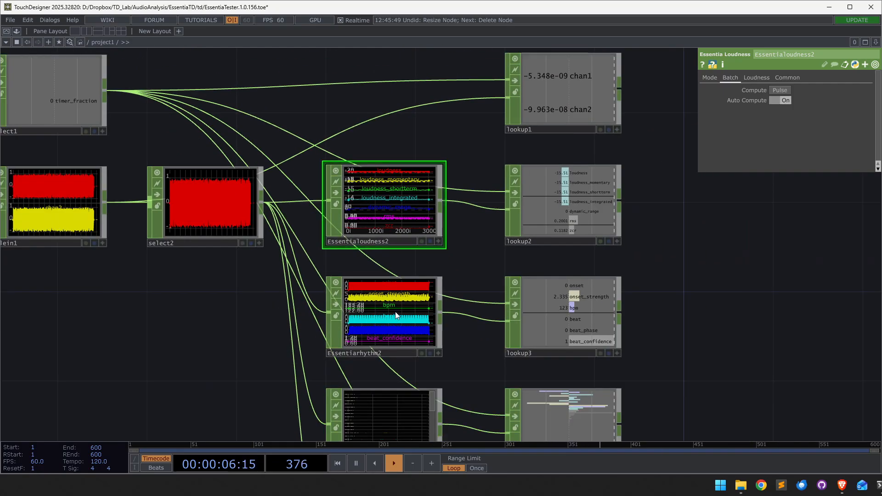
scroll(395, 311, up, 4)
drag(513, 299, 530, 77)
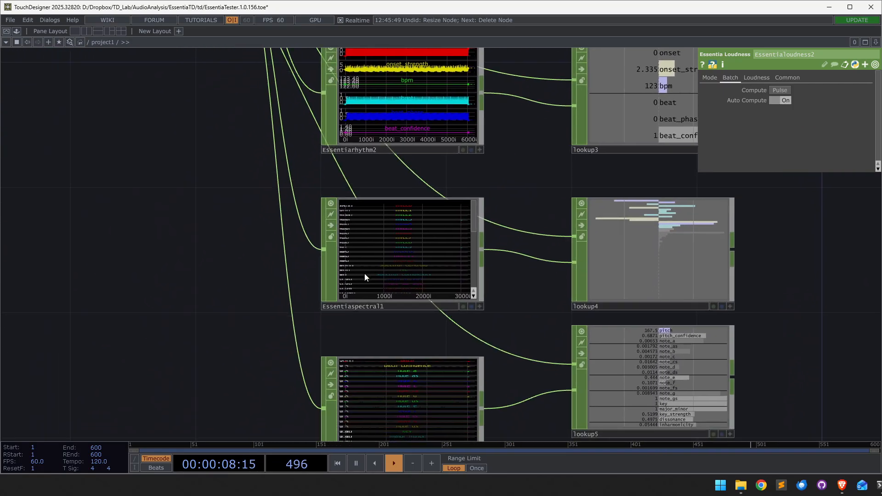
scroll(364, 274, up, 5)
scroll(646, 357, down, 8)
scroll(516, 151, up, 4)
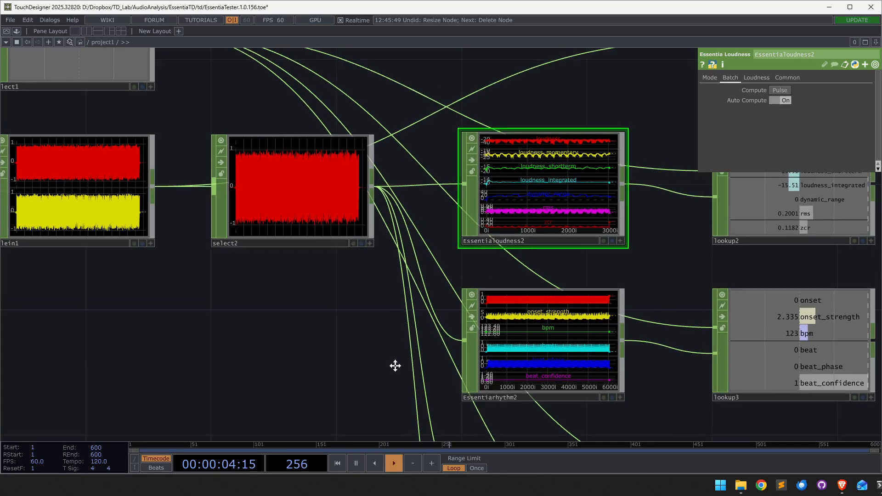
scroll(394, 373, down, 8)
scroll(530, 400, up, 5)
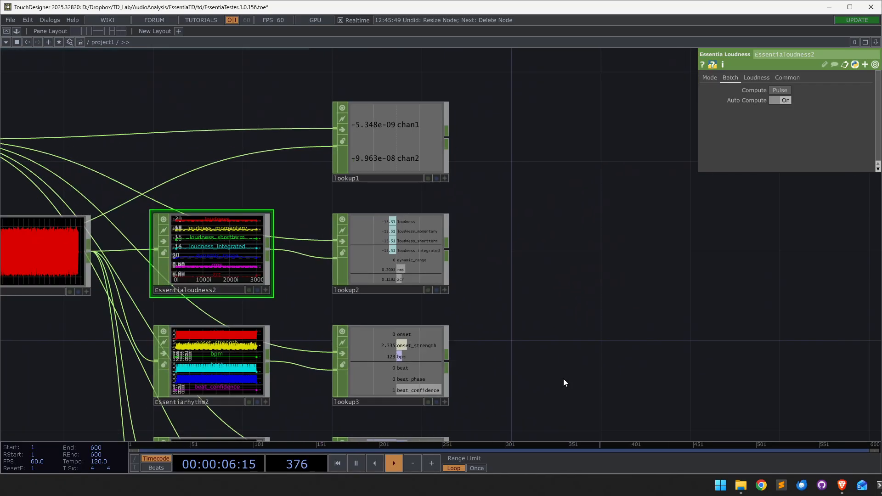
- Start timer1 in the Batch mode network to run through the analysed data with the lookups
drag(563, 382, 765, 314)
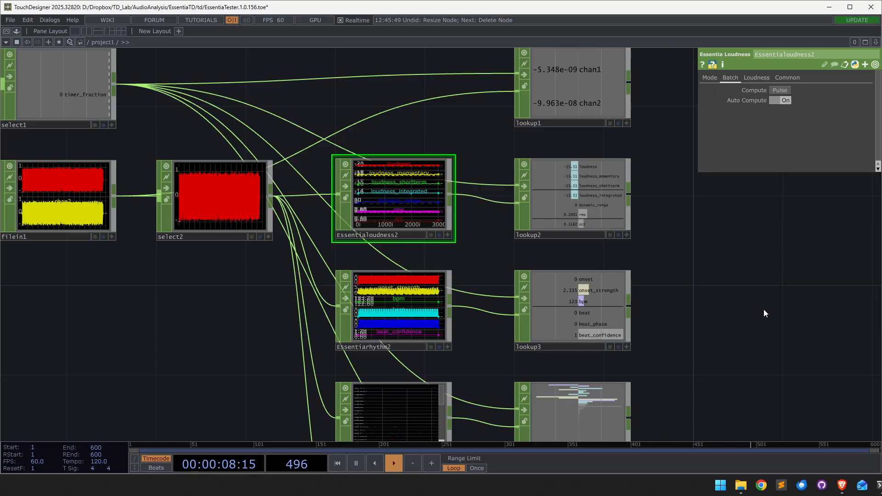
scroll(754, 311, down, 2)
drag(742, 251, 721, 259)
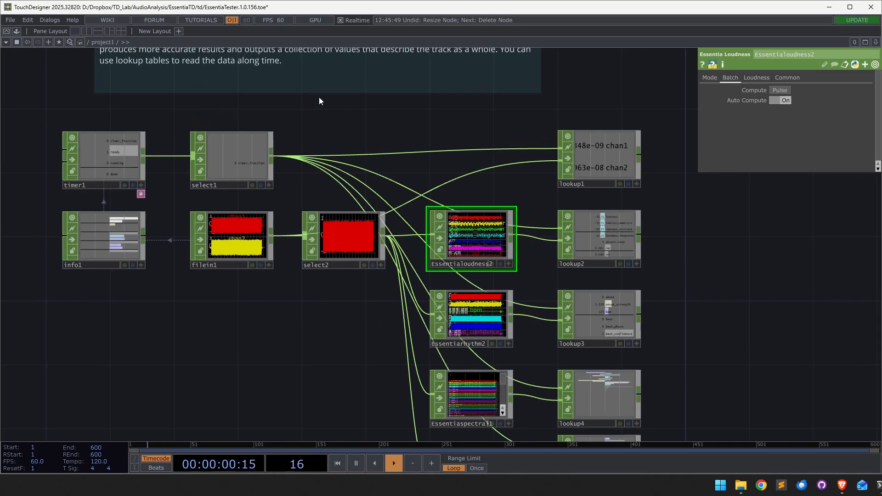
click(128, 175)
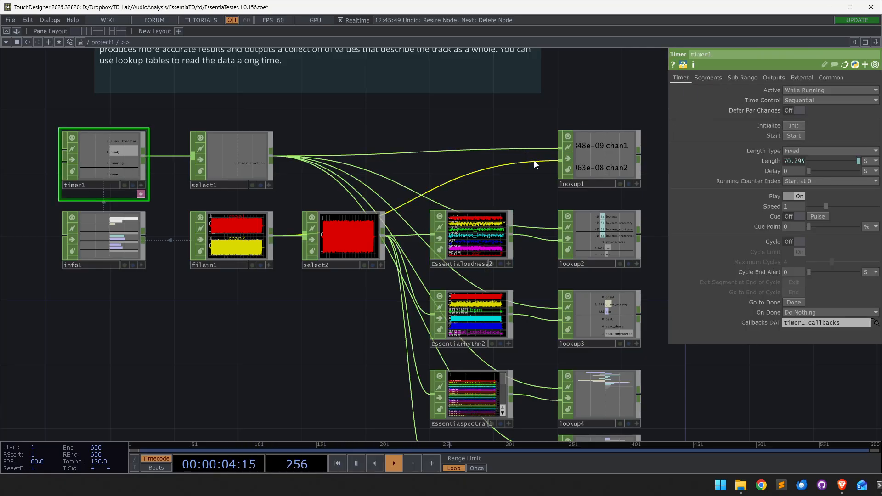
click(803, 134)
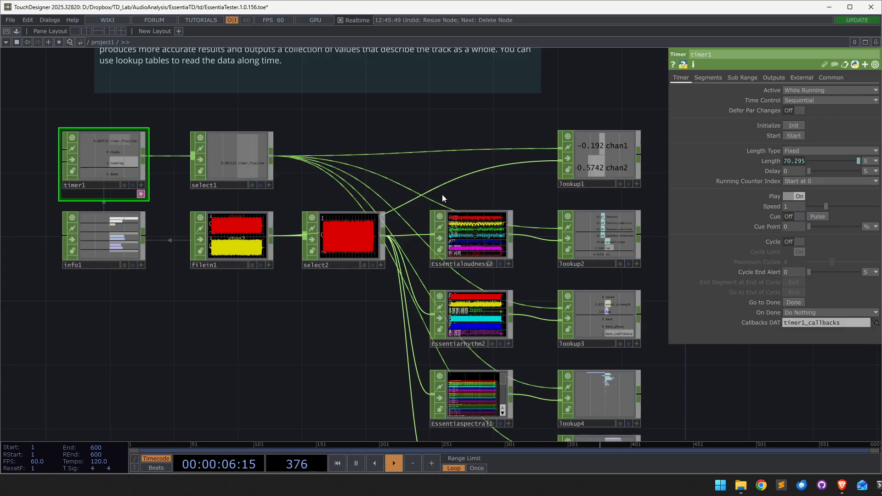
- Watch the Batch mode lookup operators read out the analysis values as the timer runs
drag(443, 197, 448, 143)
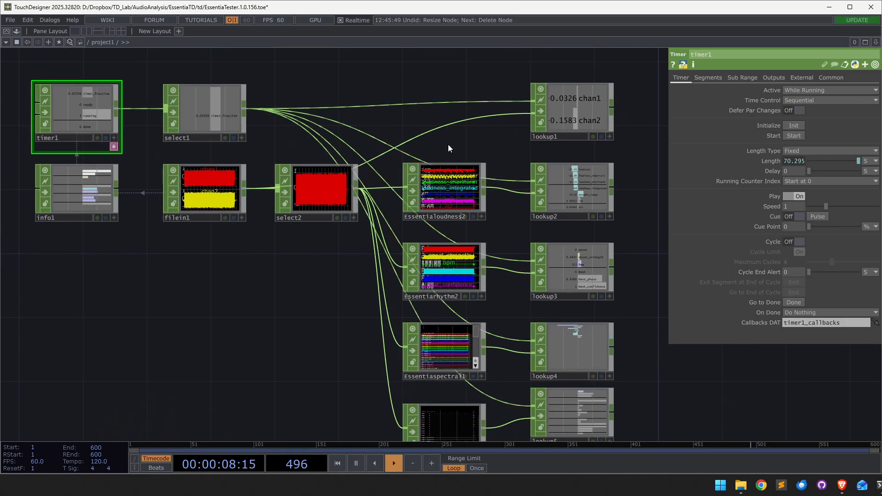
scroll(458, 163, down, 2)
scroll(571, 177, up, 2)
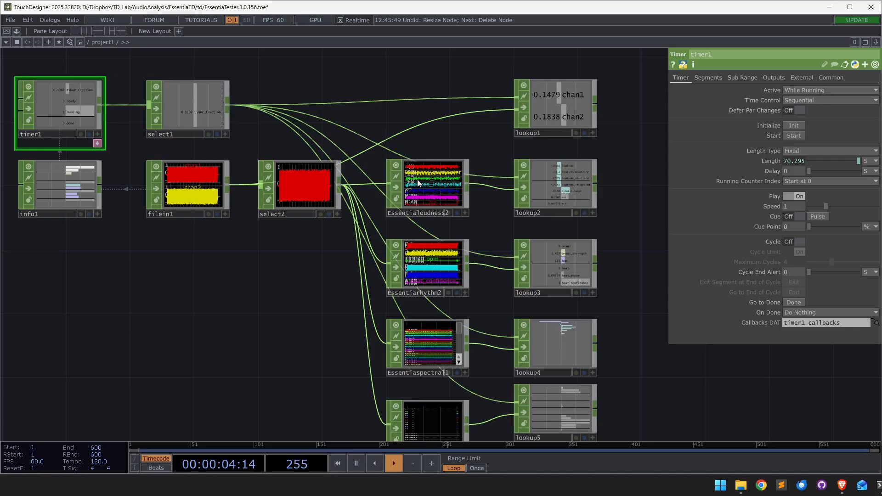
drag(628, 264, 607, 239)
scroll(350, 216, down, 3)
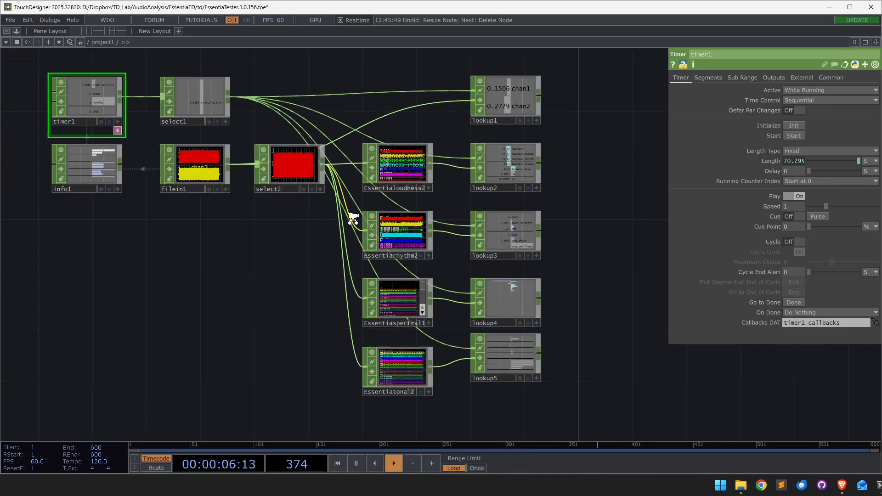
drag(318, 290, 322, 337)
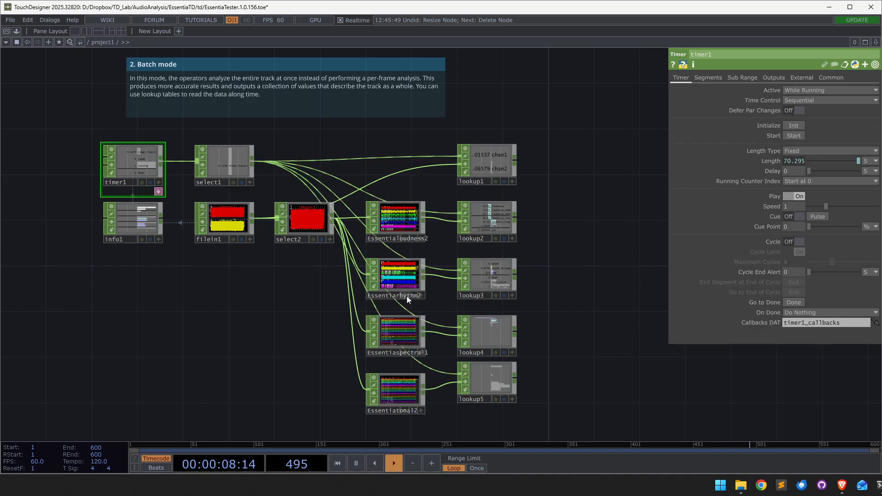
scroll(406, 296, up, 2)
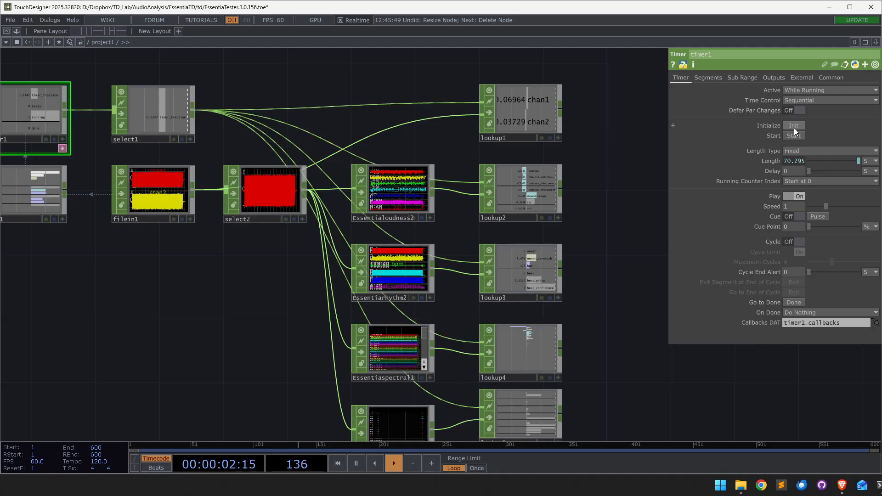
- Look over the whole example network, covering both the Realtime mode and Batch mode sections
scroll(411, 306, down, 6)
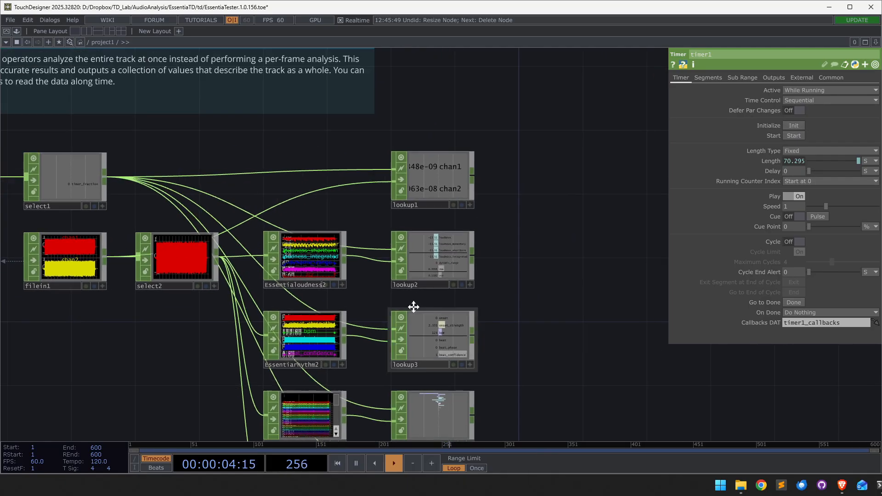
drag(526, 271, 497, 310)
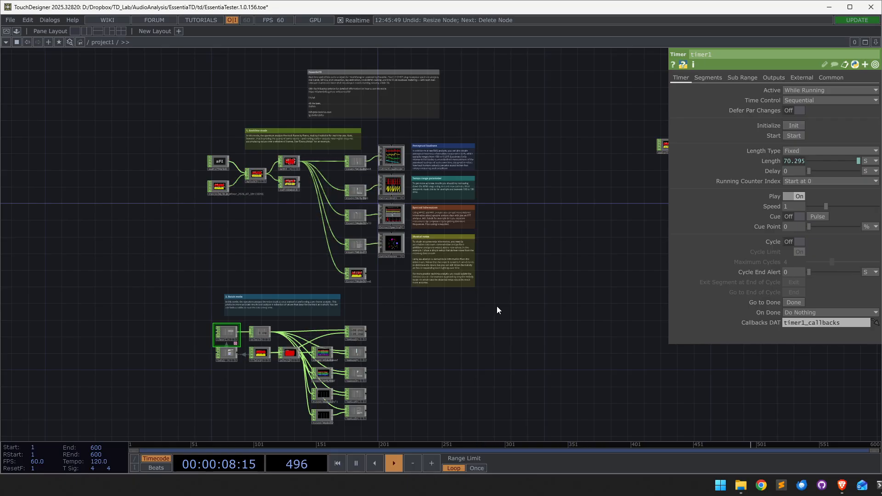
drag(491, 299, 515, 300)
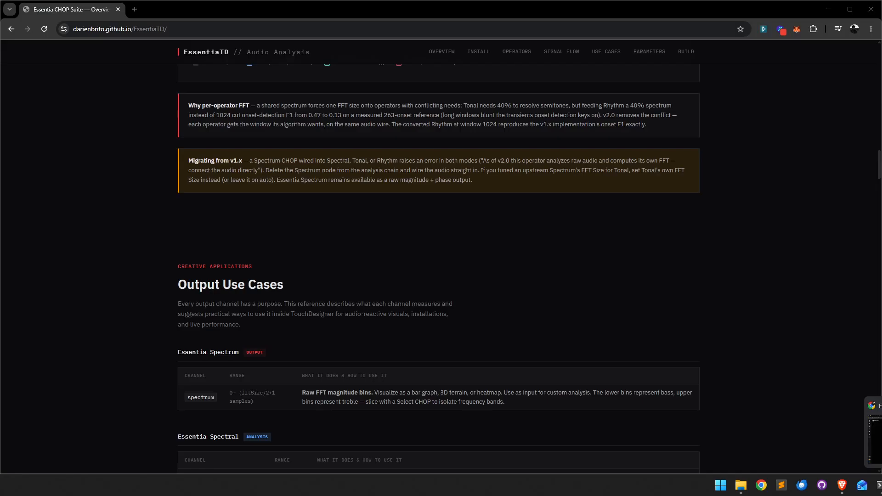
- Switch to the browser, go back to the EssentiaTD GitHub repository and open a blank new issue form to view its title and description fields
key(alt+Tab)
click(12, 29)
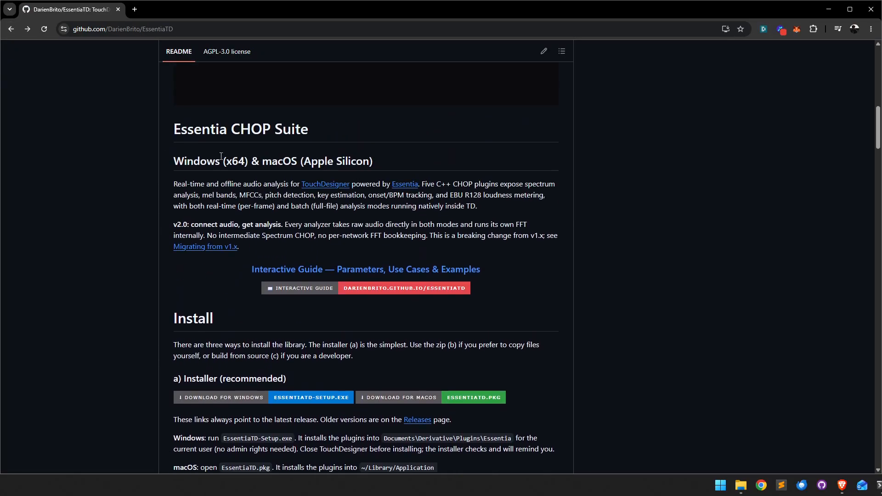
scroll(221, 156, up, 12)
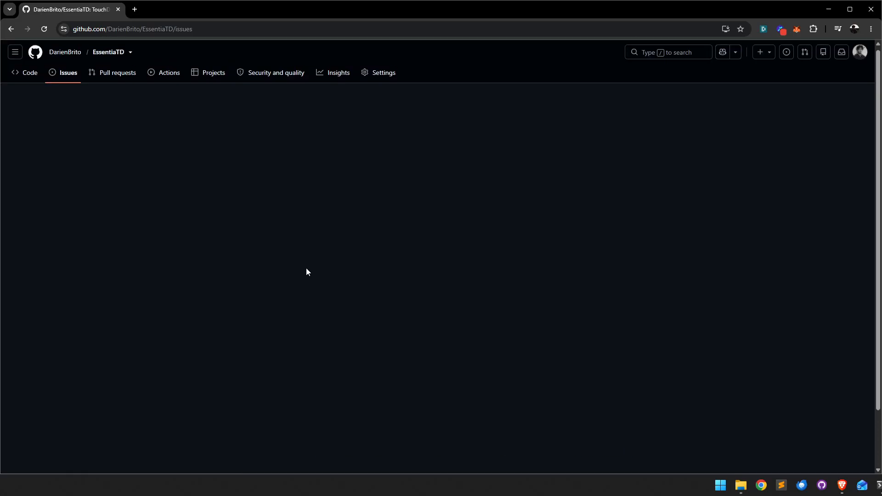
click(757, 105)
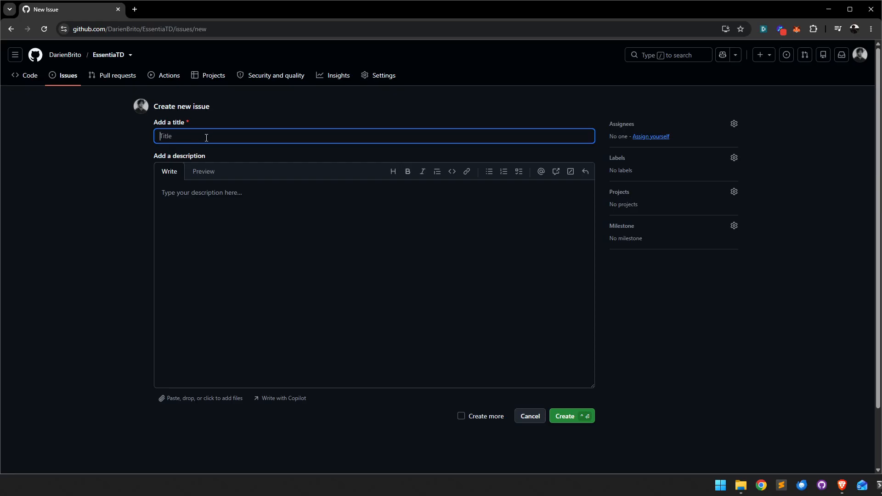
click(233, 235)
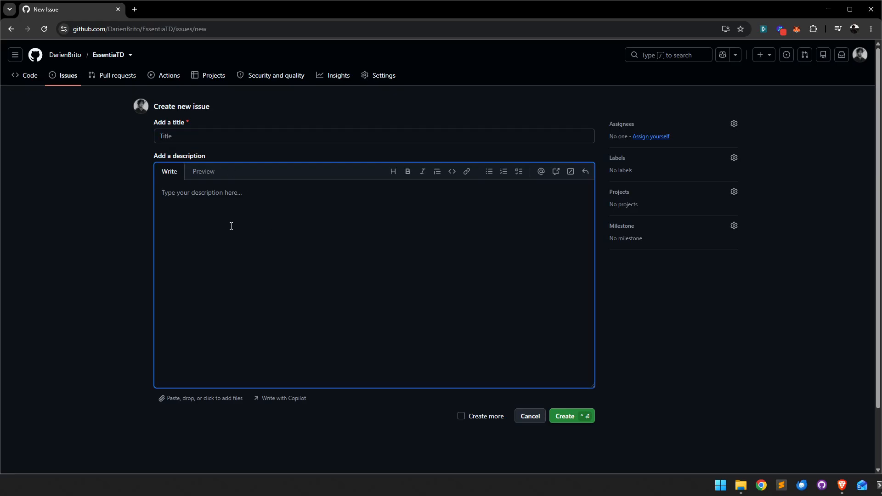
- Leave the issue form for the EssentiaTD repository's main page and look through its README
click(104, 57)
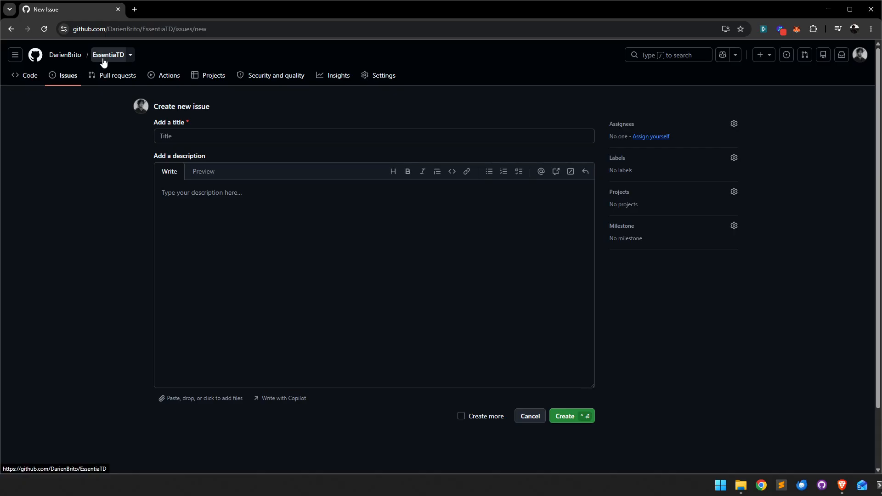
scroll(274, 255, down, 10)
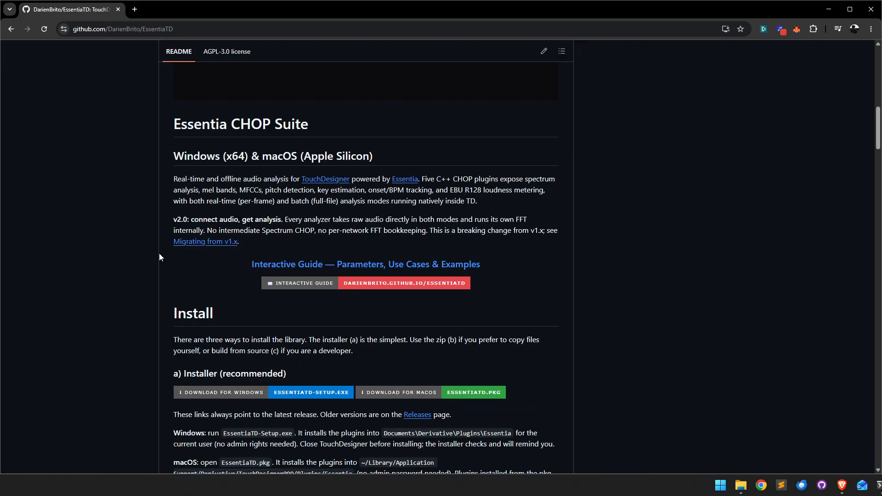
scroll(149, 255, up, 5)
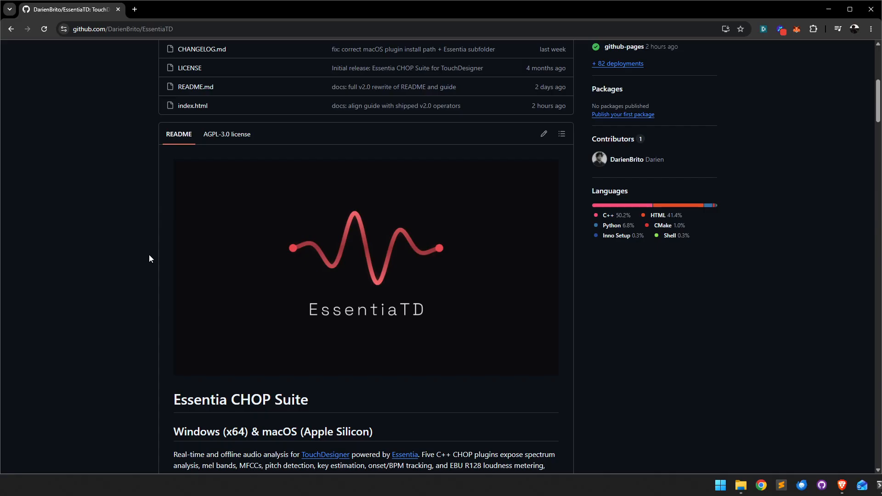